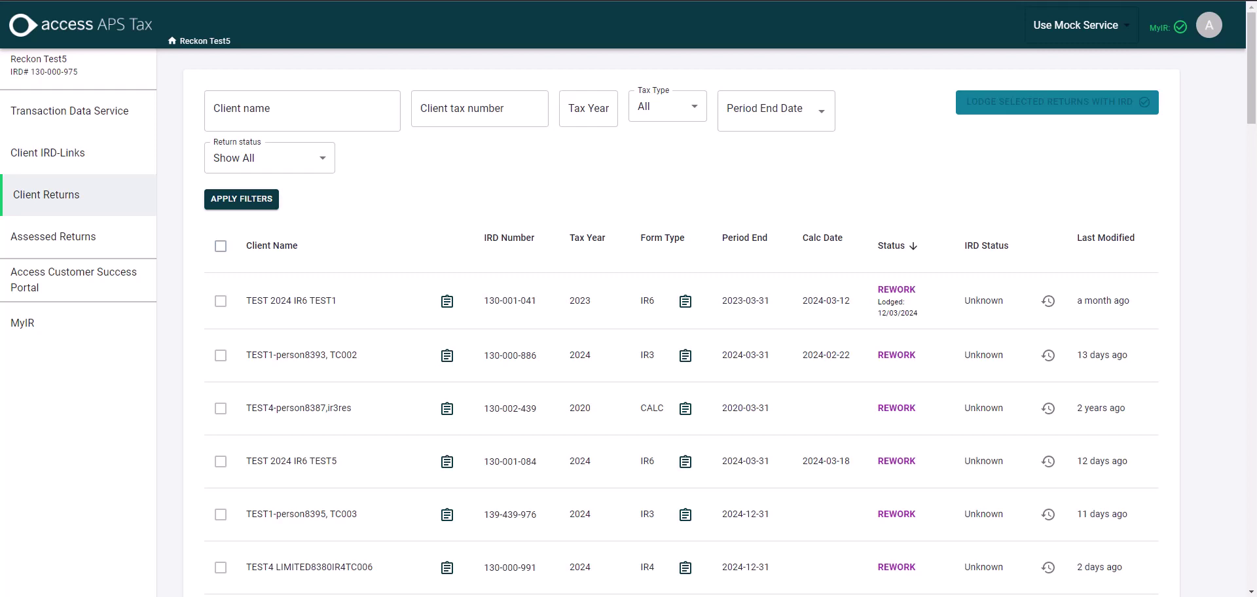
# - Filter the client returns by the client's identifier to show its four IR3 returns for 2021–2024
pyautogui.click(333, 111)
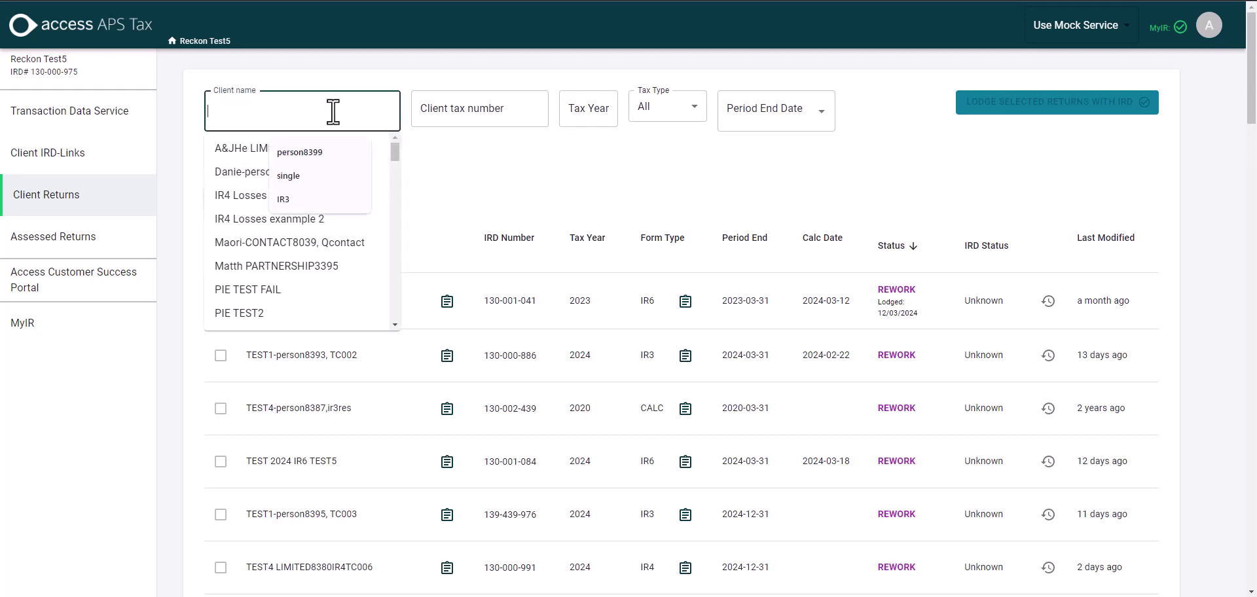
pyautogui.write('person8399')
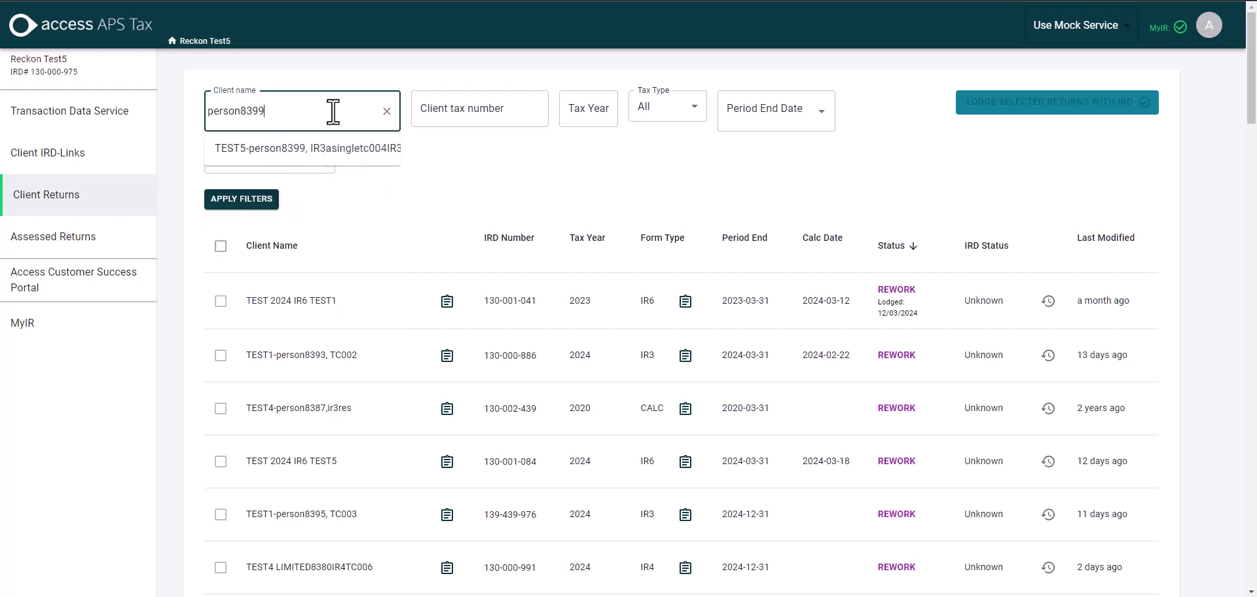
pyautogui.click(330, 151)
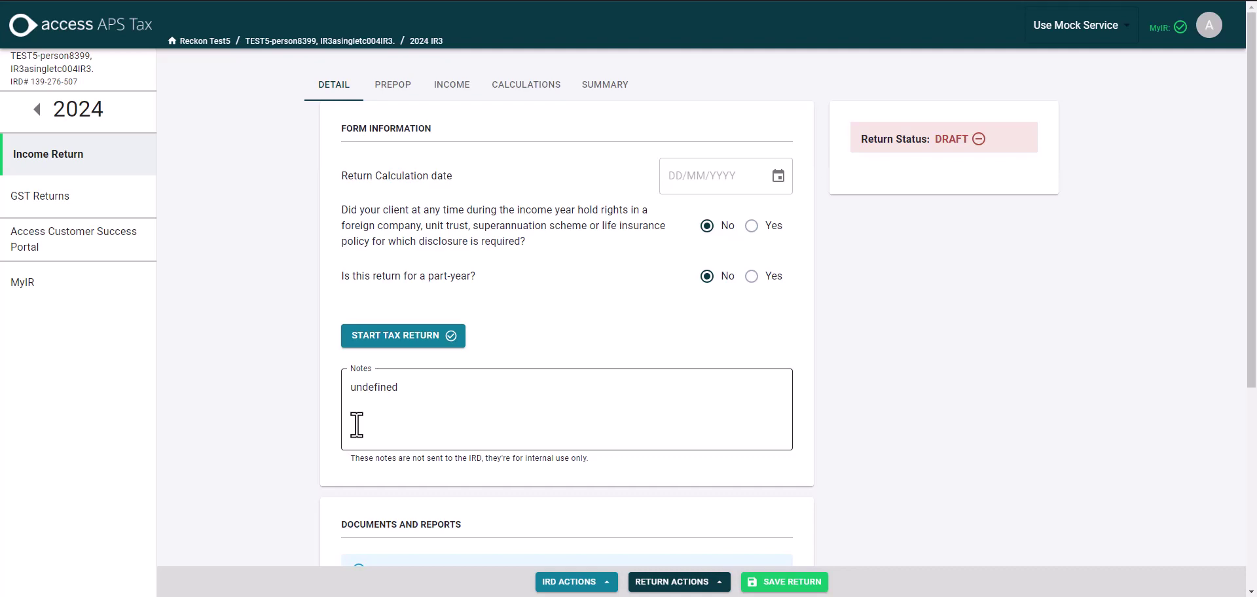
# - Scroll through the 2024 IR3 draft's Detail form to review the foreign-interest and part-year answers
pyautogui.scroll(-5, 357, 424)
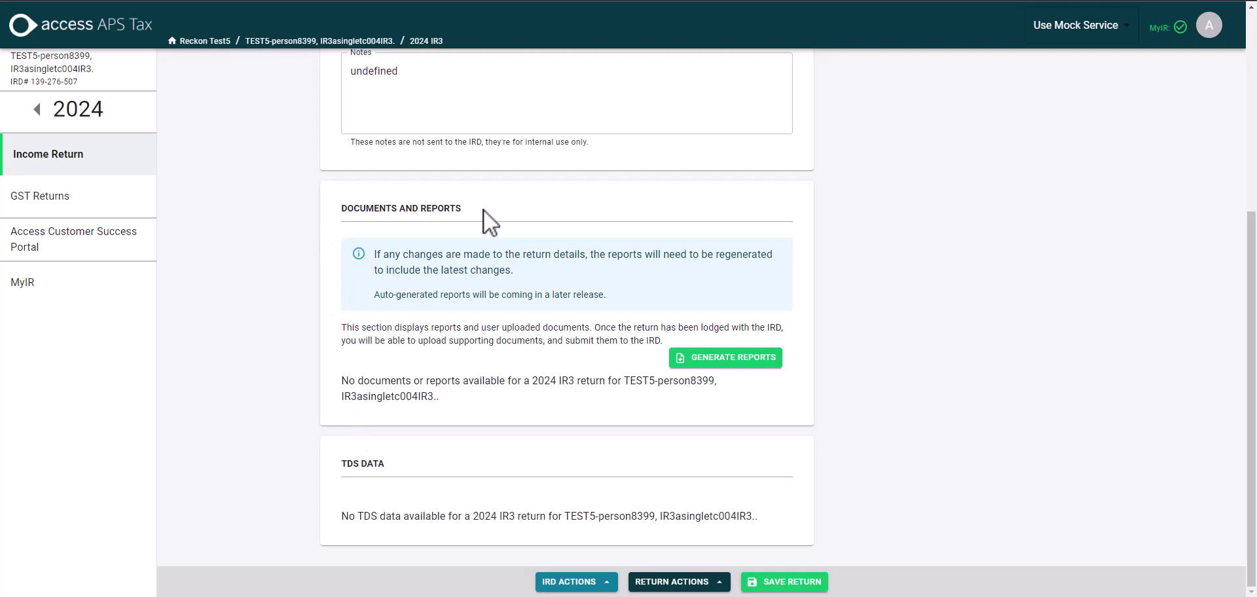
pyautogui.scroll(5, 383, 216)
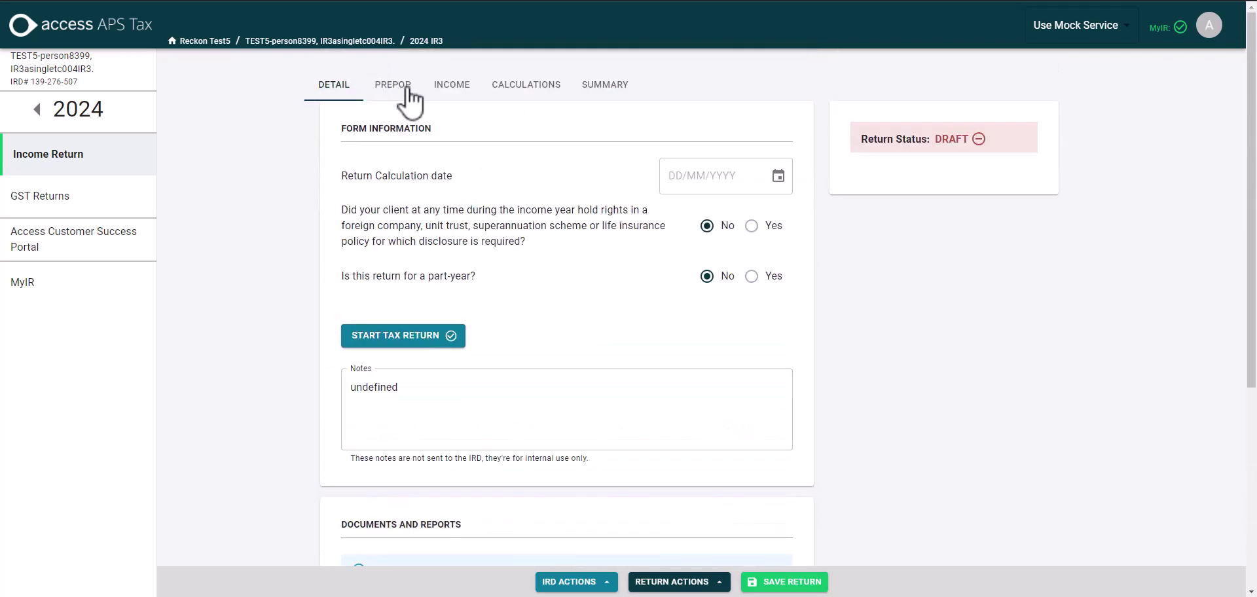
# - Start the 2024 tax return and view its income: employee income 70000.00, NZ interest 851.76
pyautogui.click(397, 335)
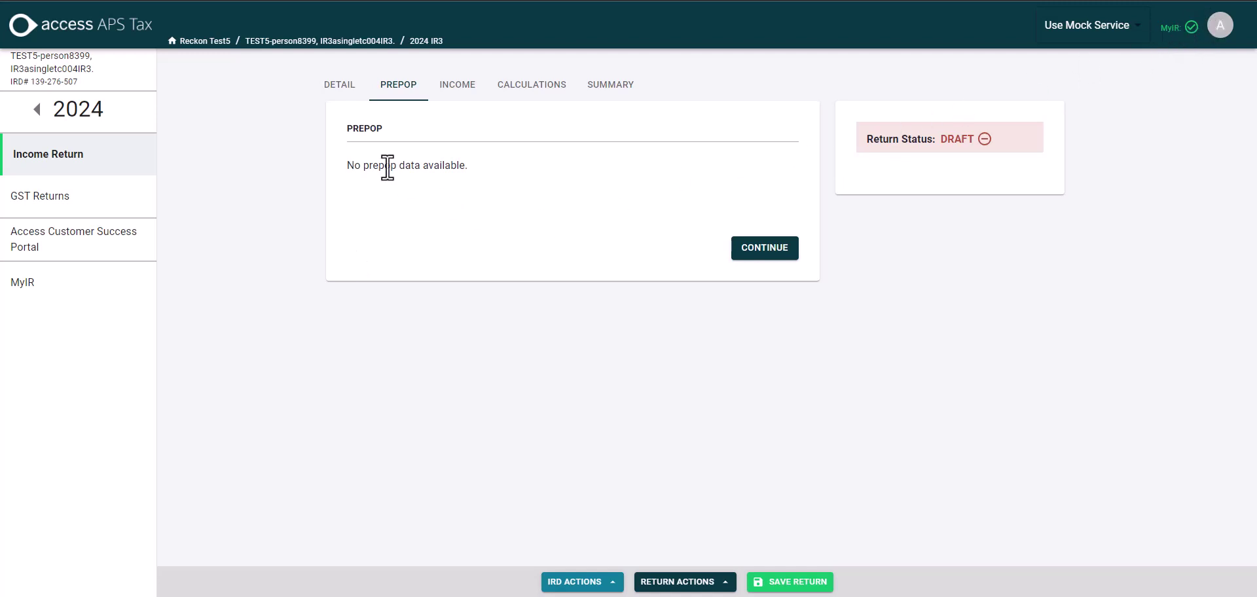
pyautogui.click(452, 86)
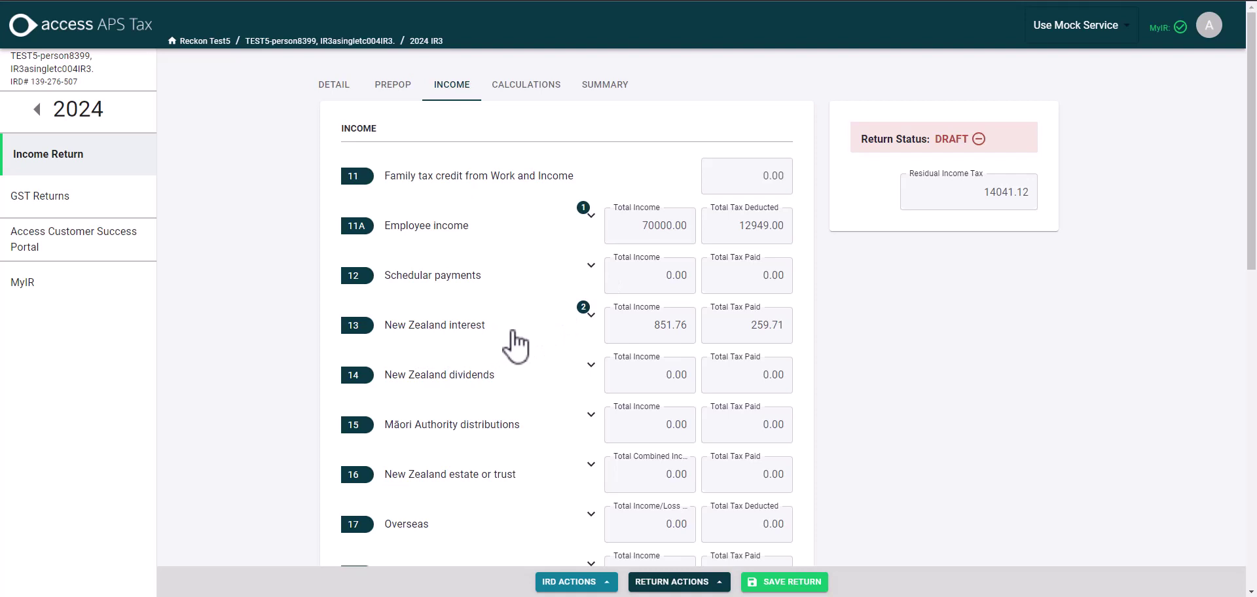
# - Expand Employee income and New Zealand interest to see ANZ 145.96 and BNZ 705.80 interest
pyautogui.click(592, 219)
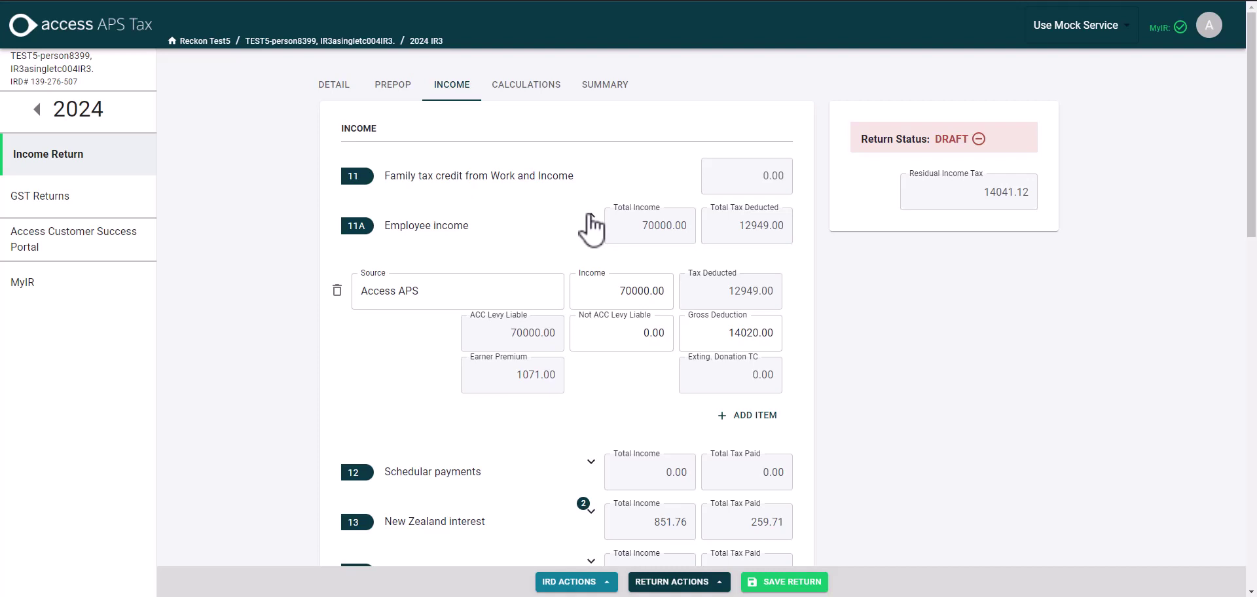
pyautogui.click(593, 226)
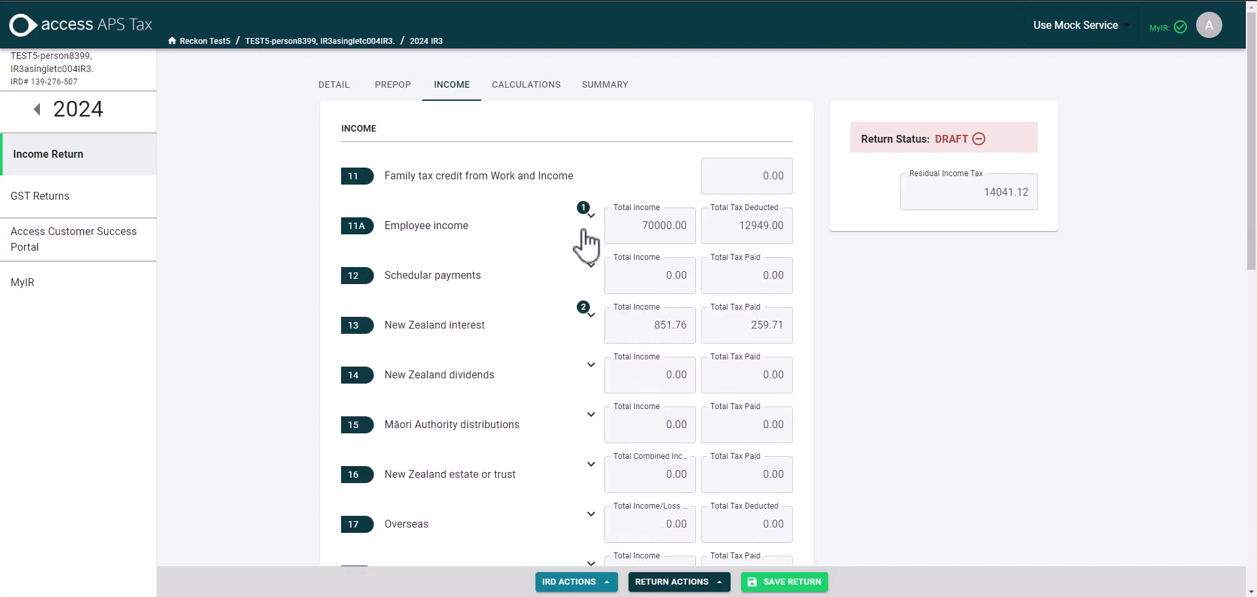
pyautogui.click(591, 315)
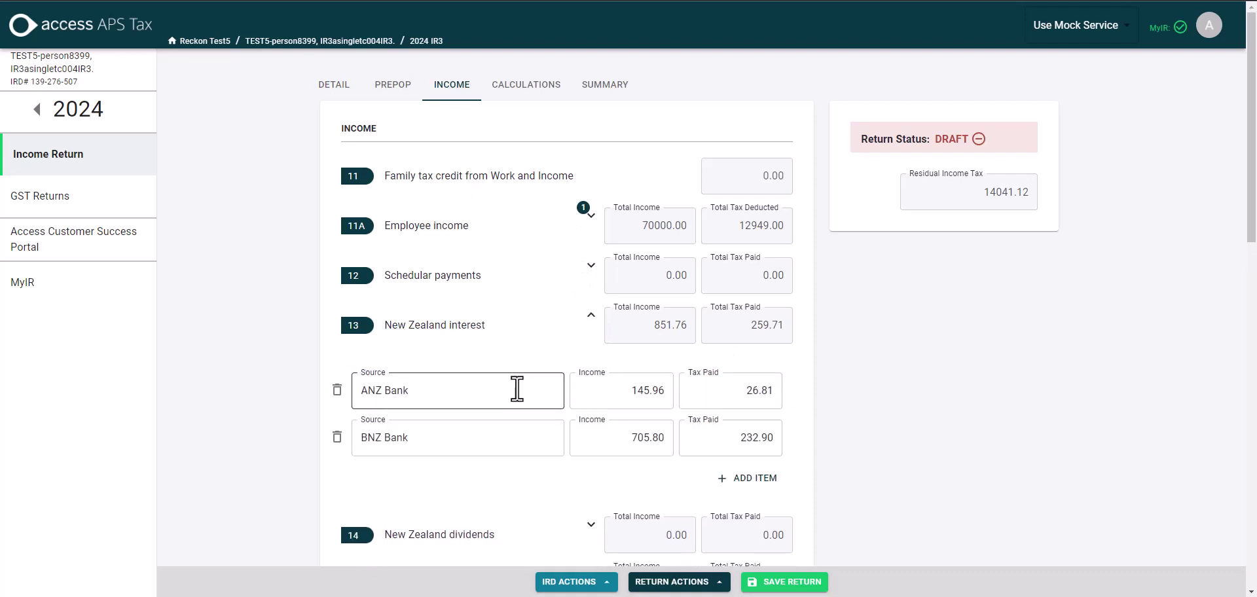
pyautogui.click(591, 317)
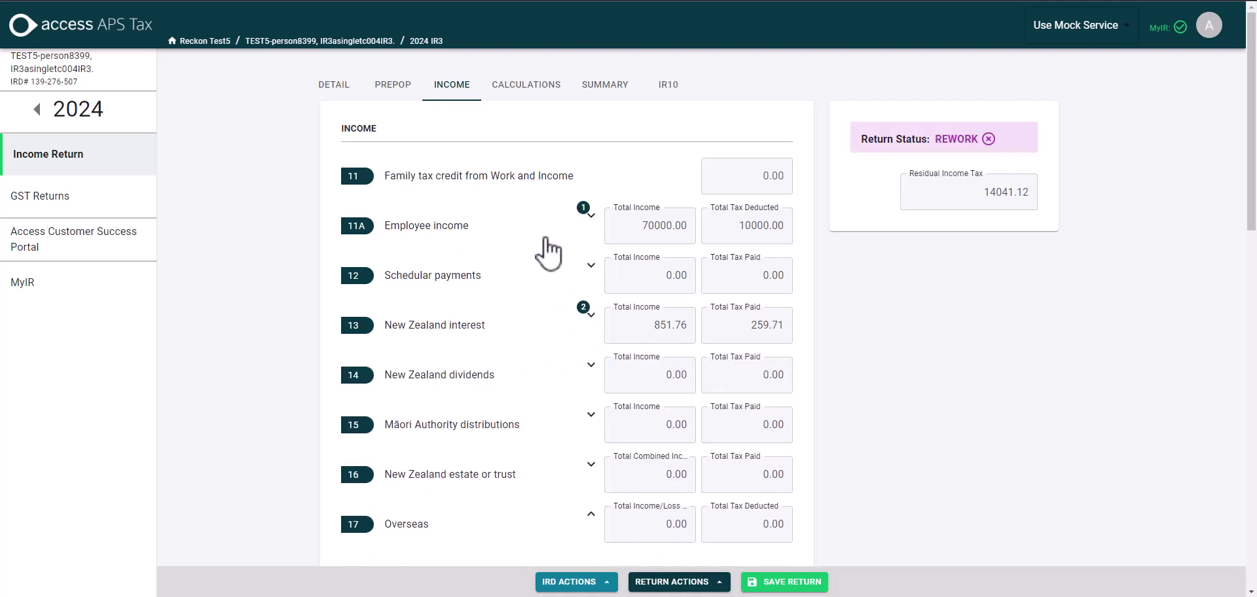
pyautogui.click(590, 216)
pyautogui.scroll(-2, 589, 249)
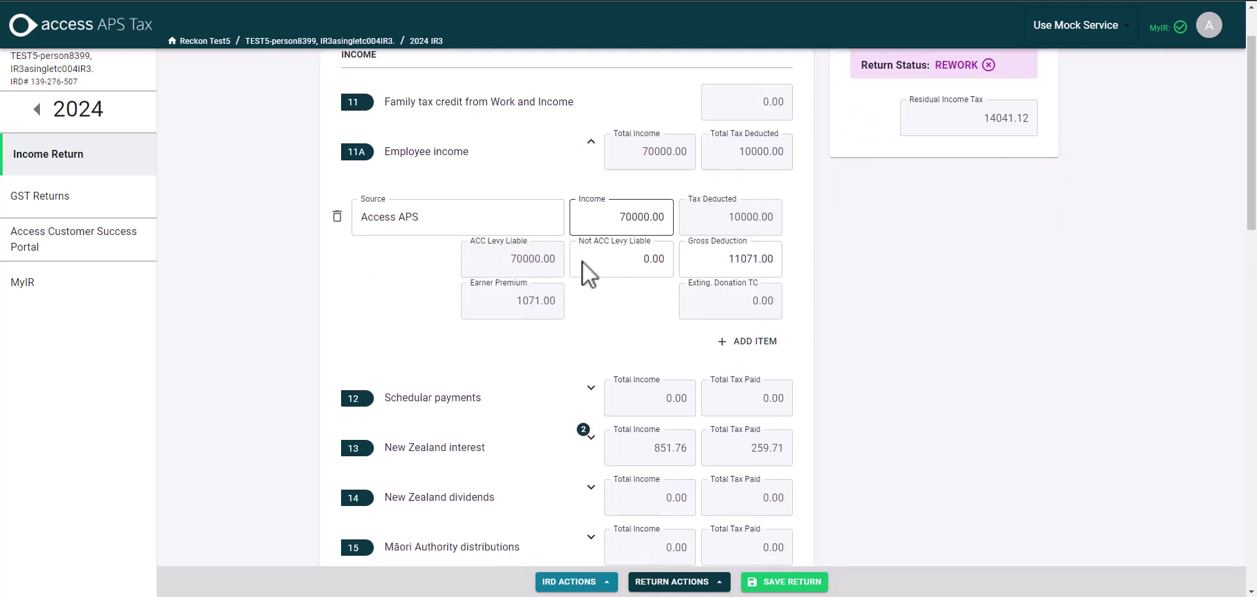
pyautogui.click(585, 377)
pyautogui.scroll(-2, 549, 350)
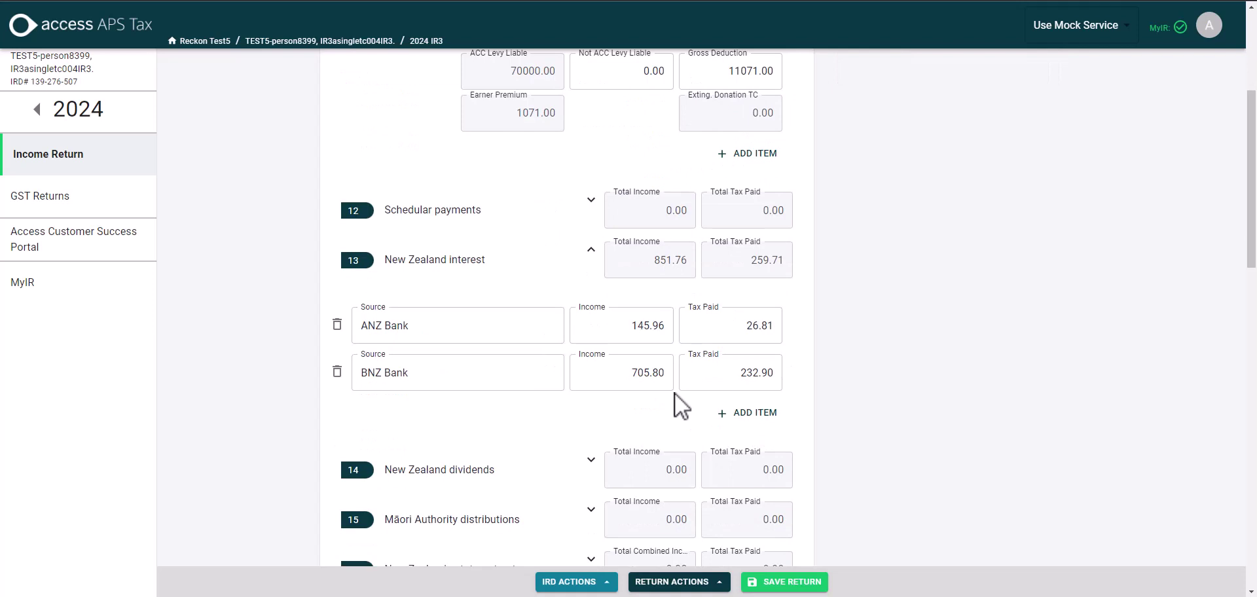
pyautogui.click(744, 413)
pyautogui.click(421, 421)
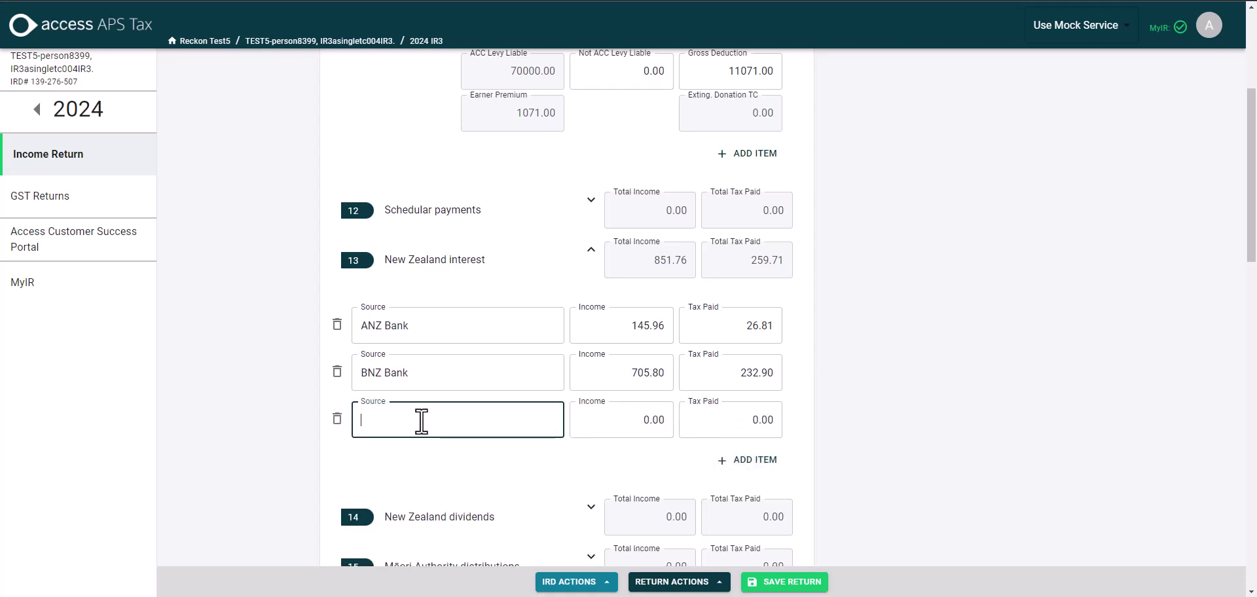
pyautogui.write('ASB')
pyautogui.press('Tab')
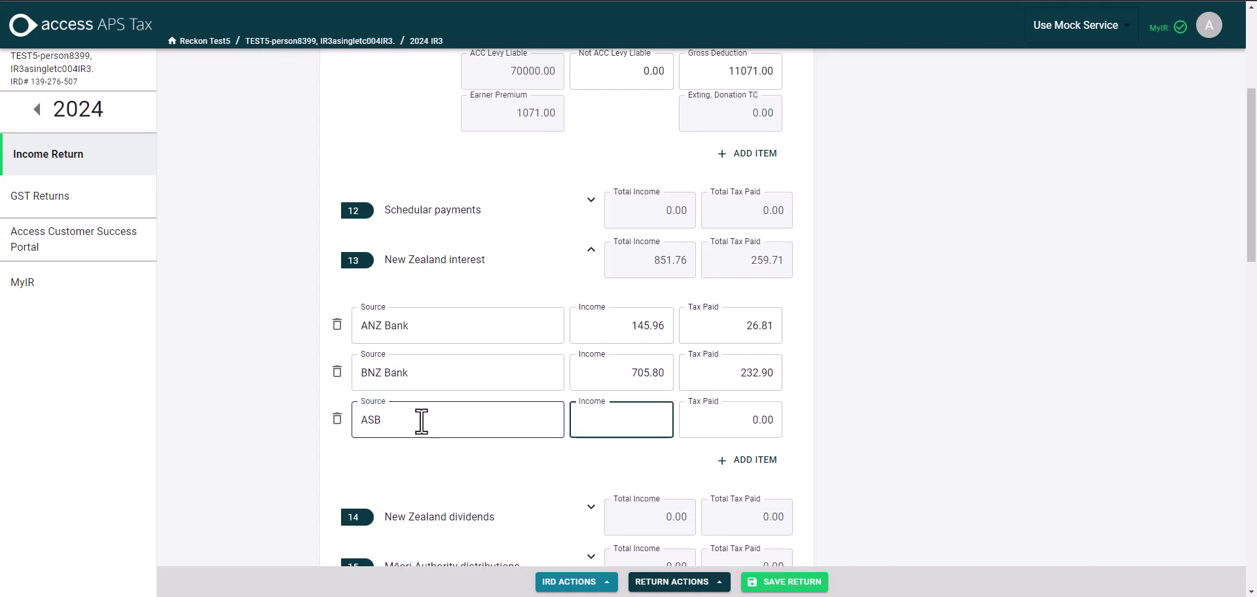
pyautogui.click(337, 419)
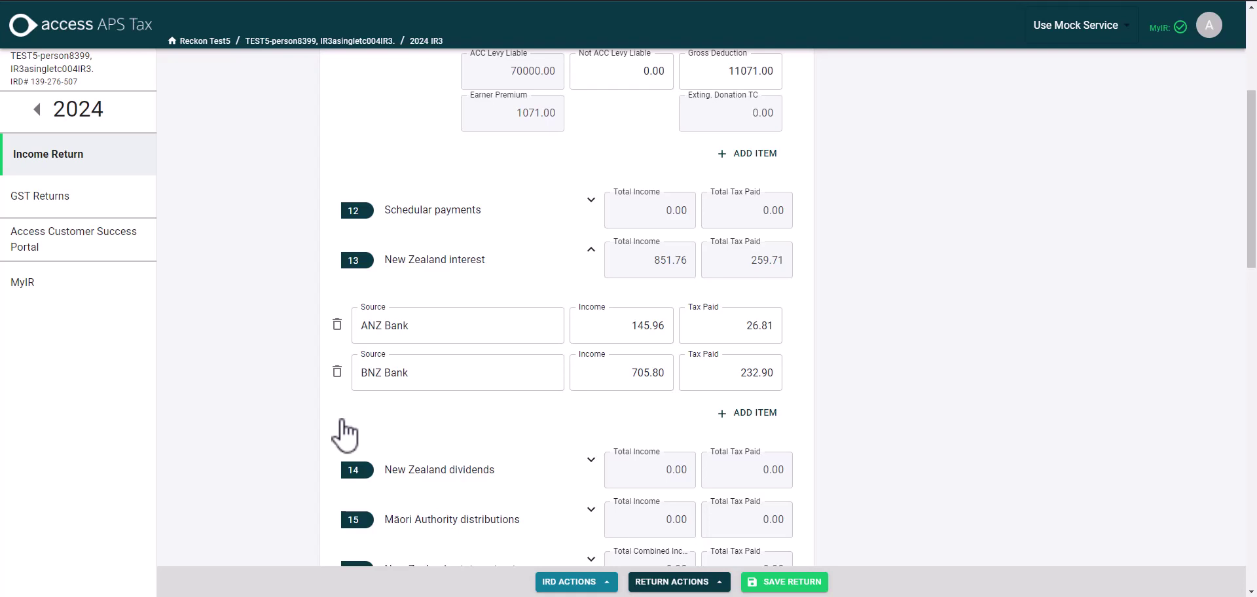
# - Add a 17 Overseas income item from FIF Compulsory with income 45263 and tax deducted 12000
pyautogui.scroll(-5, 427, 334)
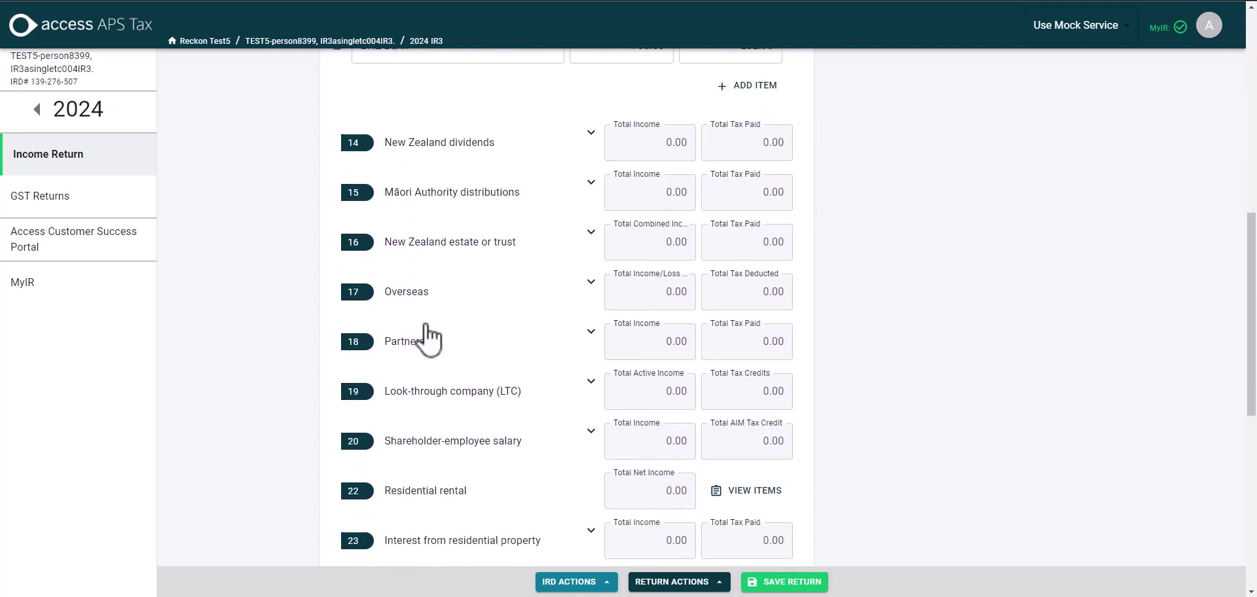
pyautogui.click(590, 281)
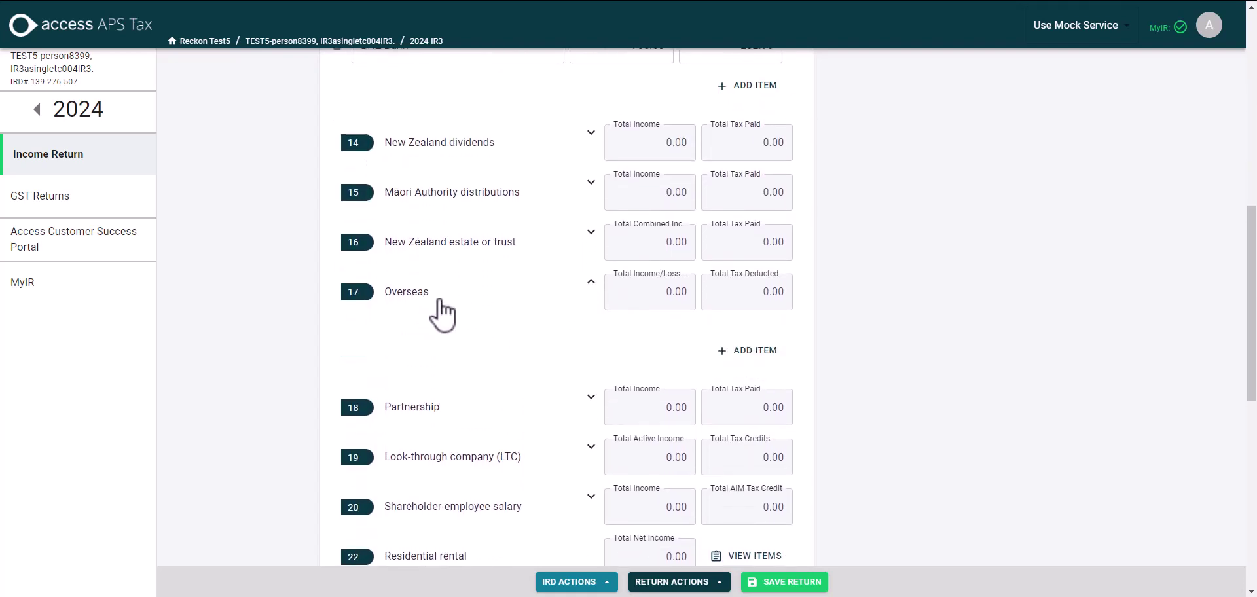
pyautogui.click(589, 283)
pyautogui.click(589, 282)
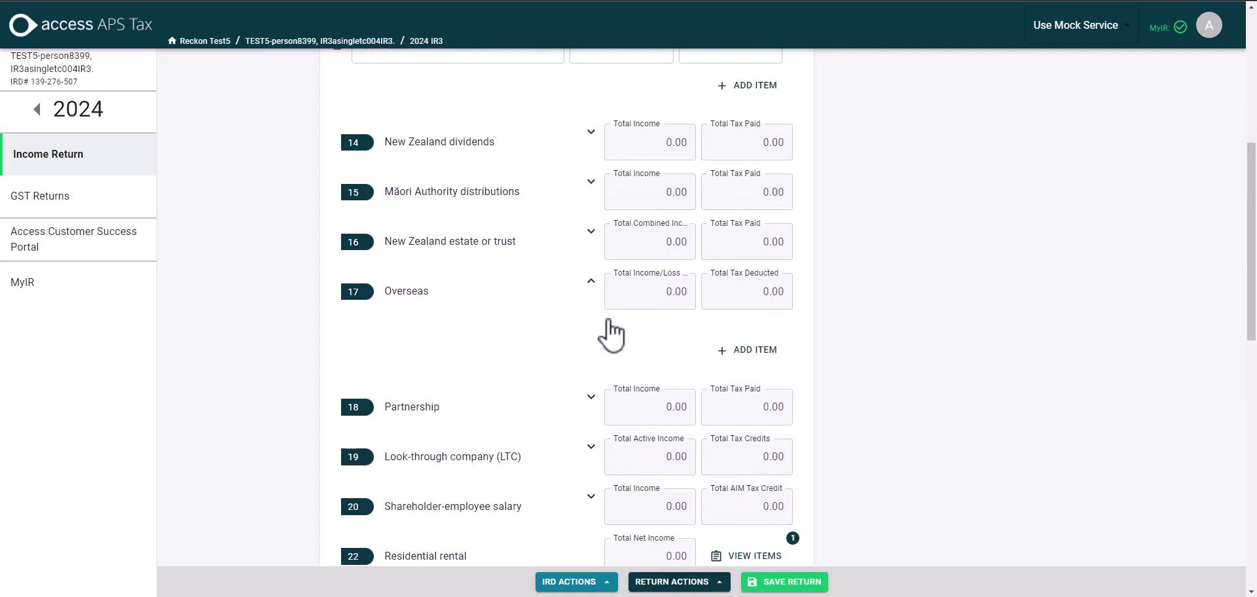
pyautogui.click(737, 354)
pyautogui.click(403, 357)
pyautogui.click(449, 399)
pyautogui.click(607, 364)
pyautogui.write('45263')
pyautogui.press('Tab')
pyautogui.write('12000')
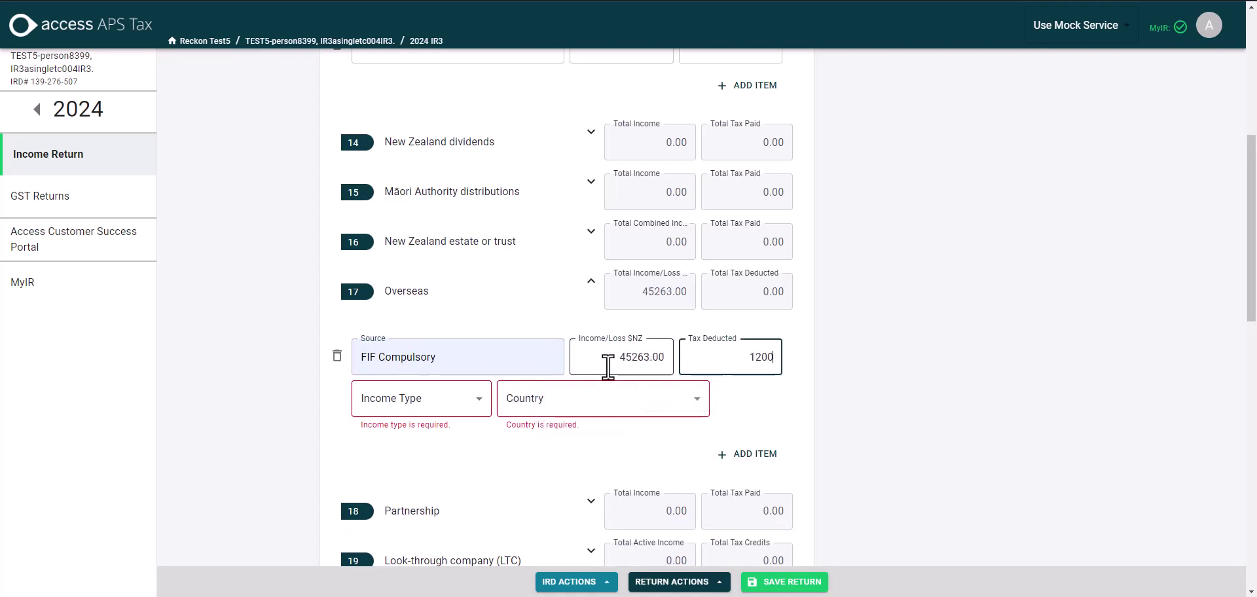
# - Classify the overseas item as FIF income from Australia and review the generated IR1261 attachment
pyautogui.click(440, 409)
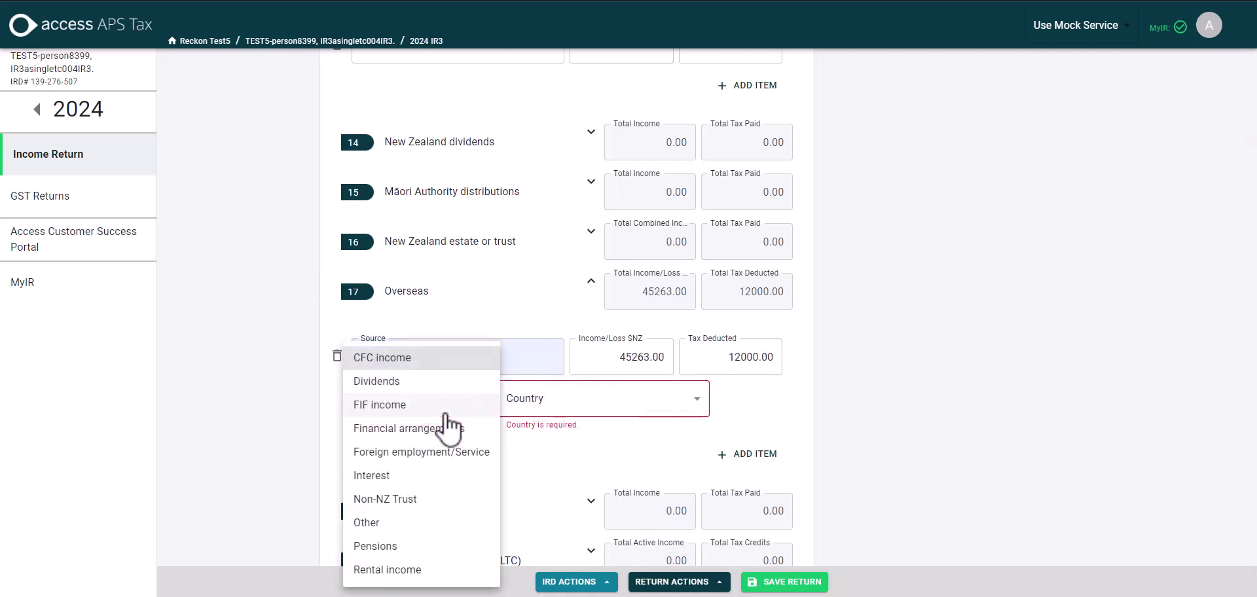
pyautogui.click(401, 405)
pyautogui.click(543, 409)
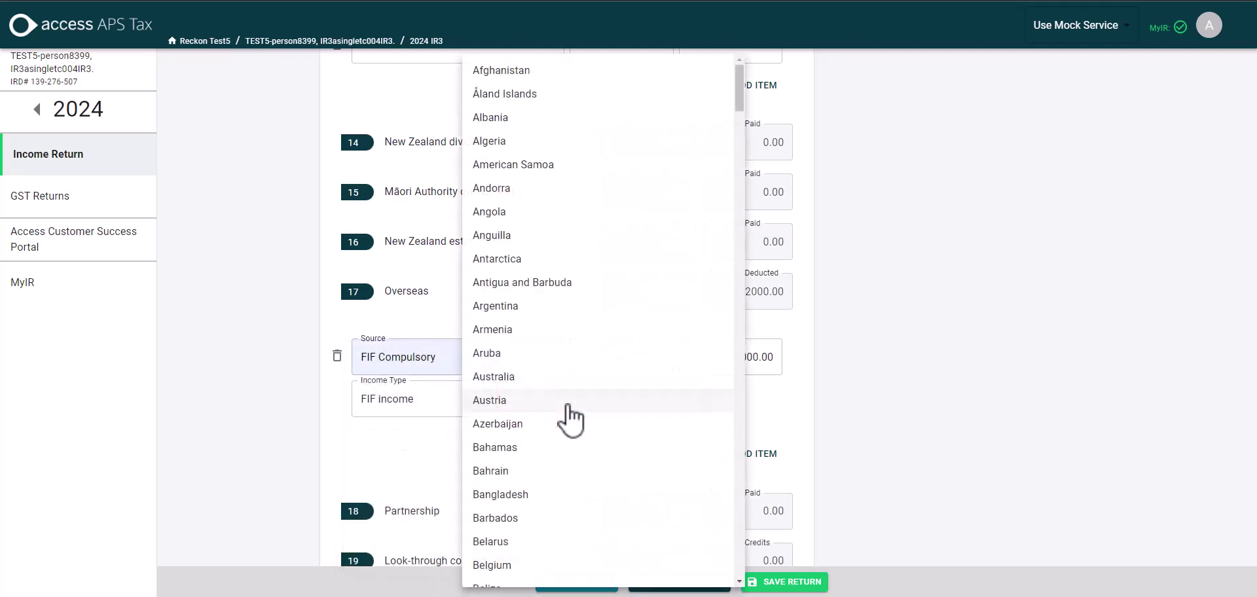
pyautogui.click(507, 379)
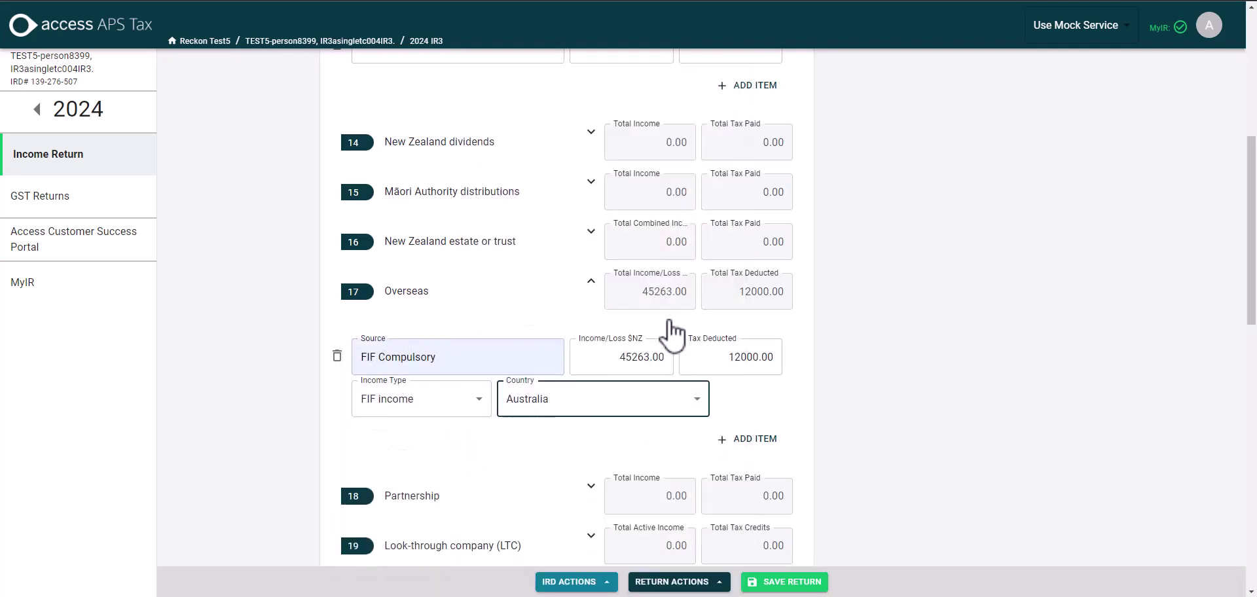
pyautogui.scroll(6, 918, 313)
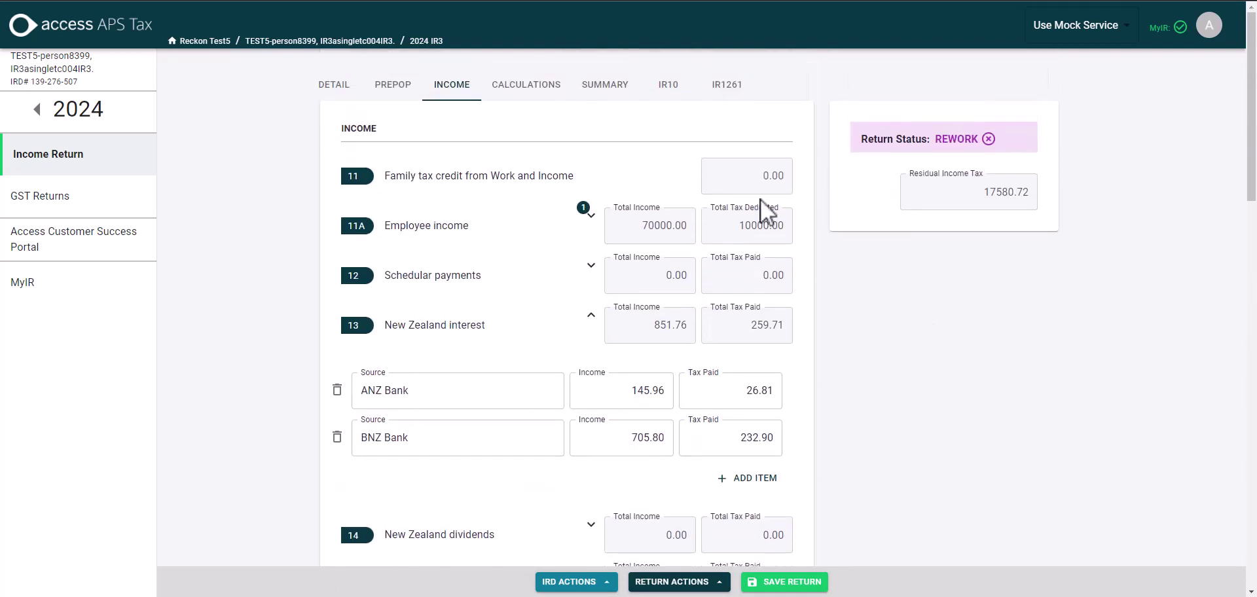
pyautogui.click(727, 92)
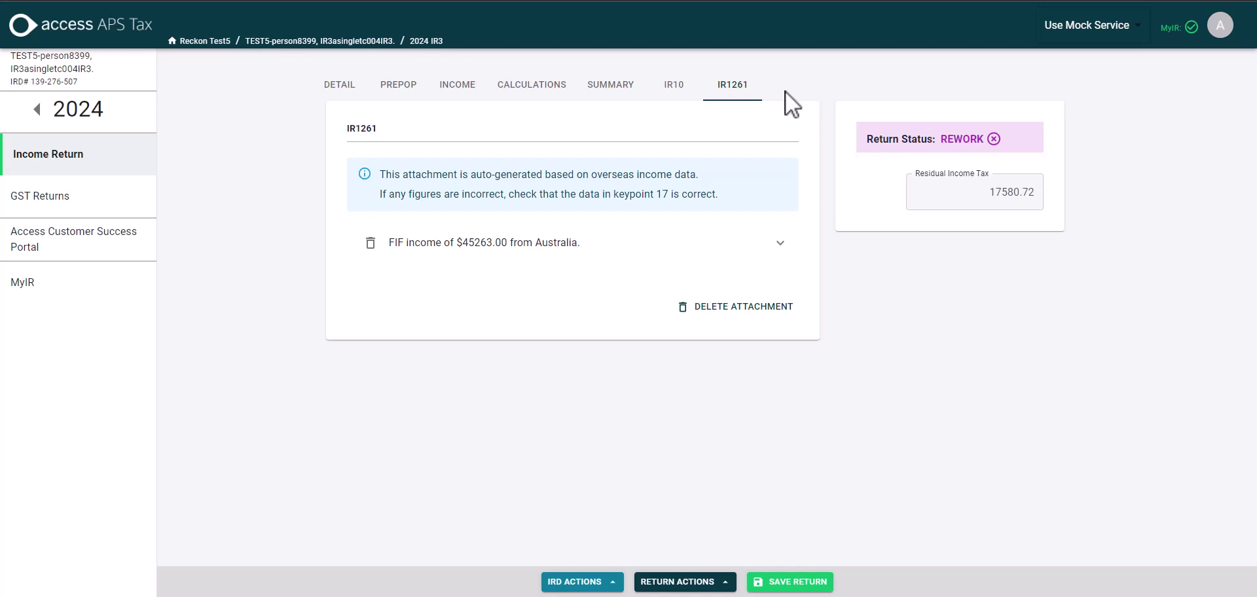
# - Delete the FIF Compulsory item under 17 Overseas, returning residual income tax to 14041.12
pyautogui.click(451, 85)
pyautogui.scroll(-2, 537, 272)
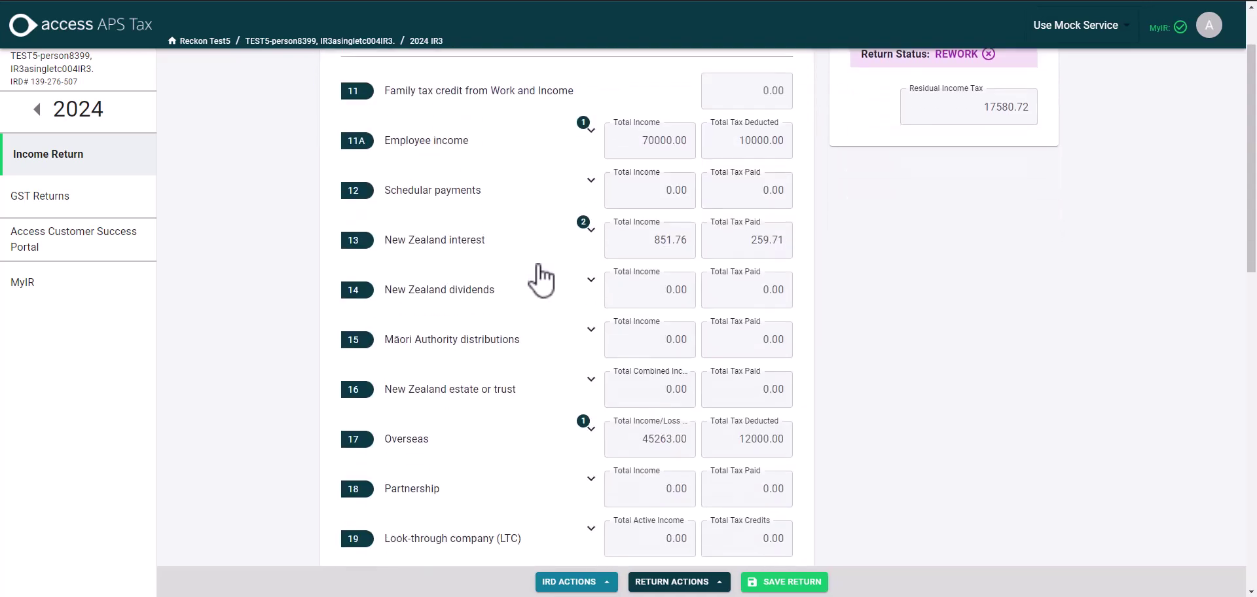
pyautogui.click(592, 383)
pyautogui.scroll(-2, 583, 281)
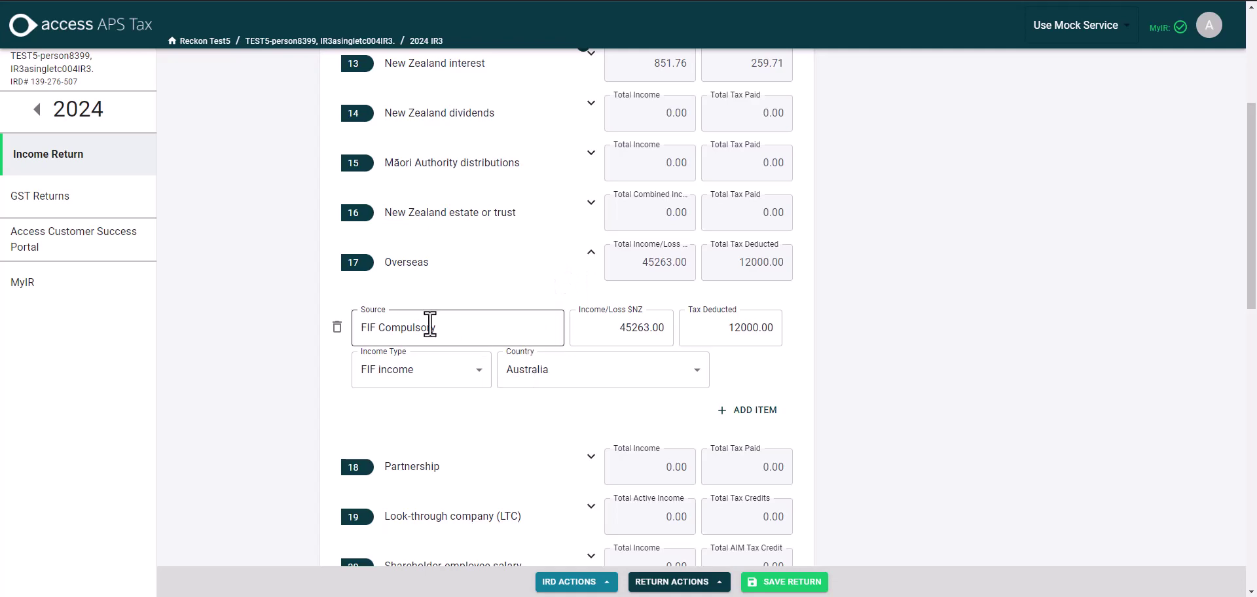
pyautogui.click(337, 327)
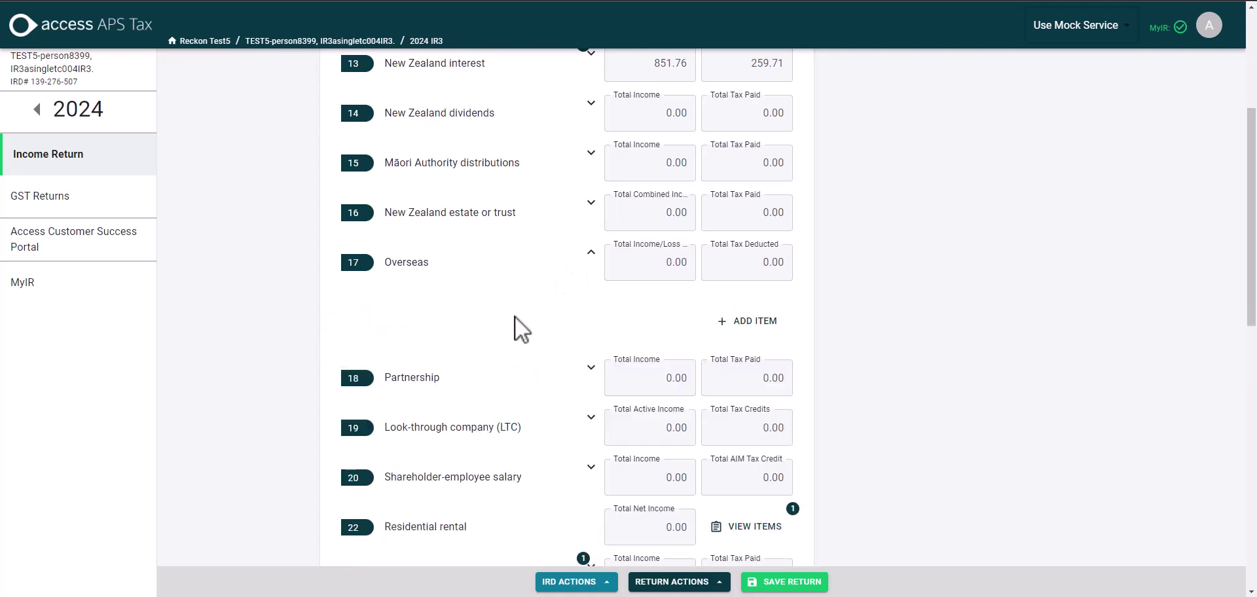
pyautogui.scroll(4, 559, 296)
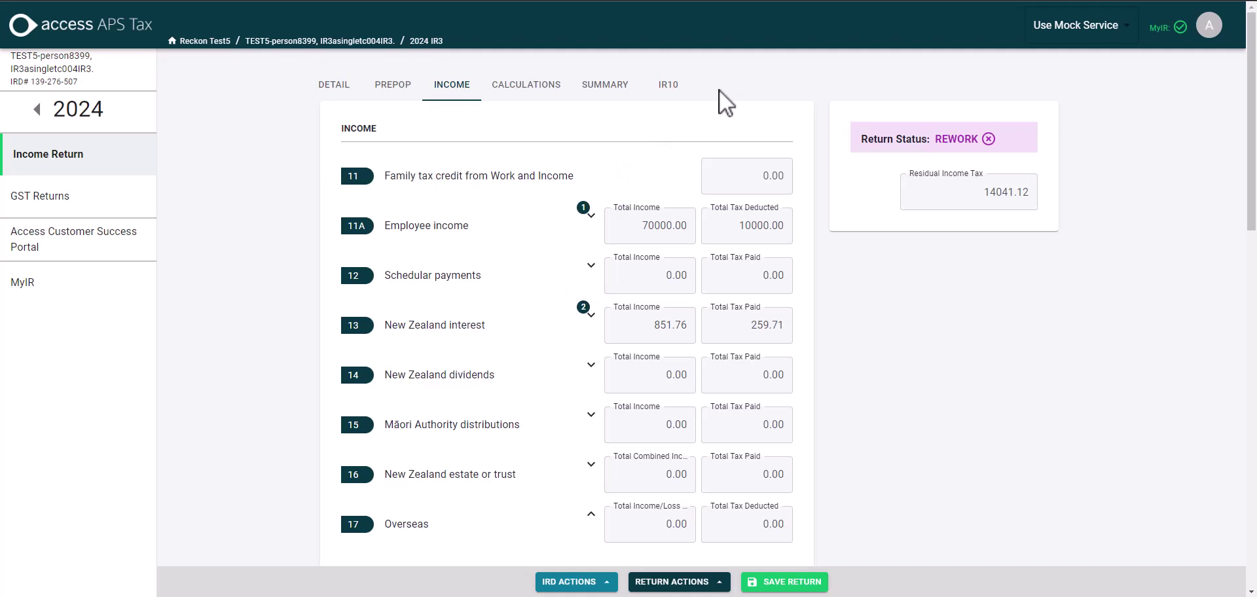
# - Review the New Zealand interest and Employee income rows, then save the return
pyautogui.click(588, 296)
pyautogui.click(591, 186)
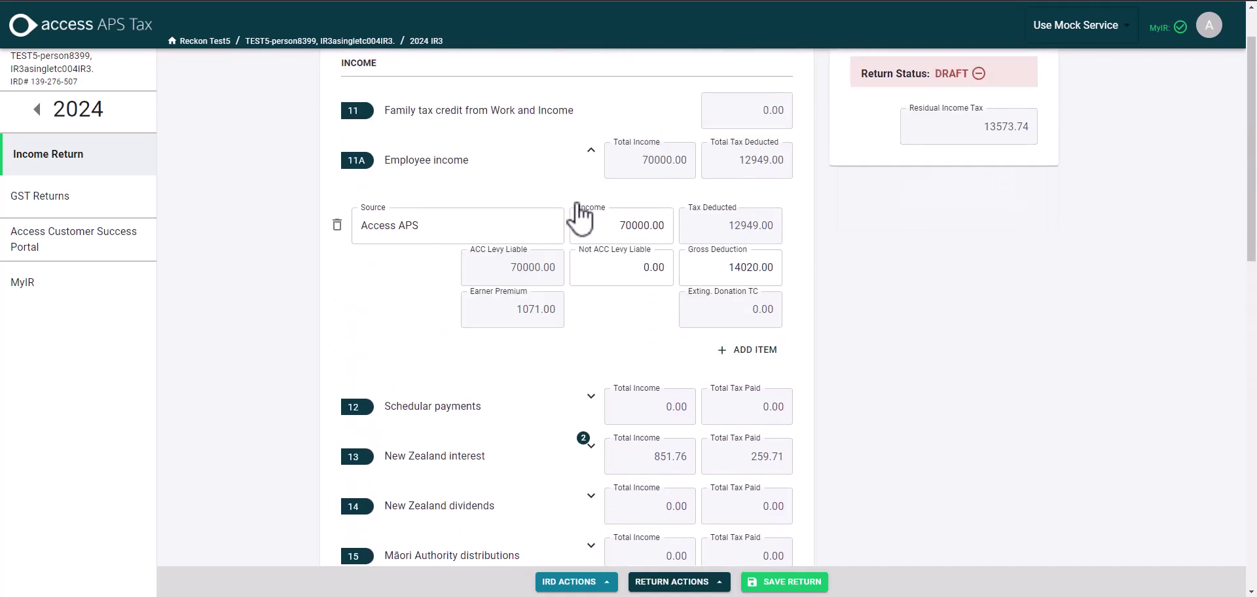
pyautogui.click(589, 155)
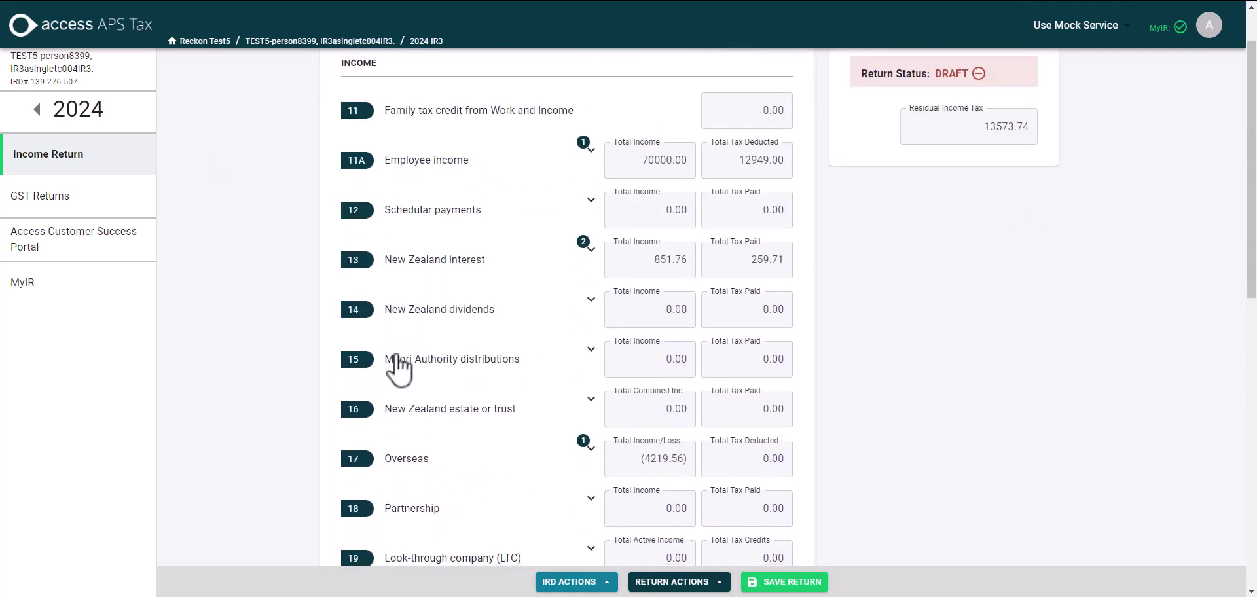
pyautogui.scroll(-3, 470, 383)
pyautogui.scroll(-3, 470, 386)
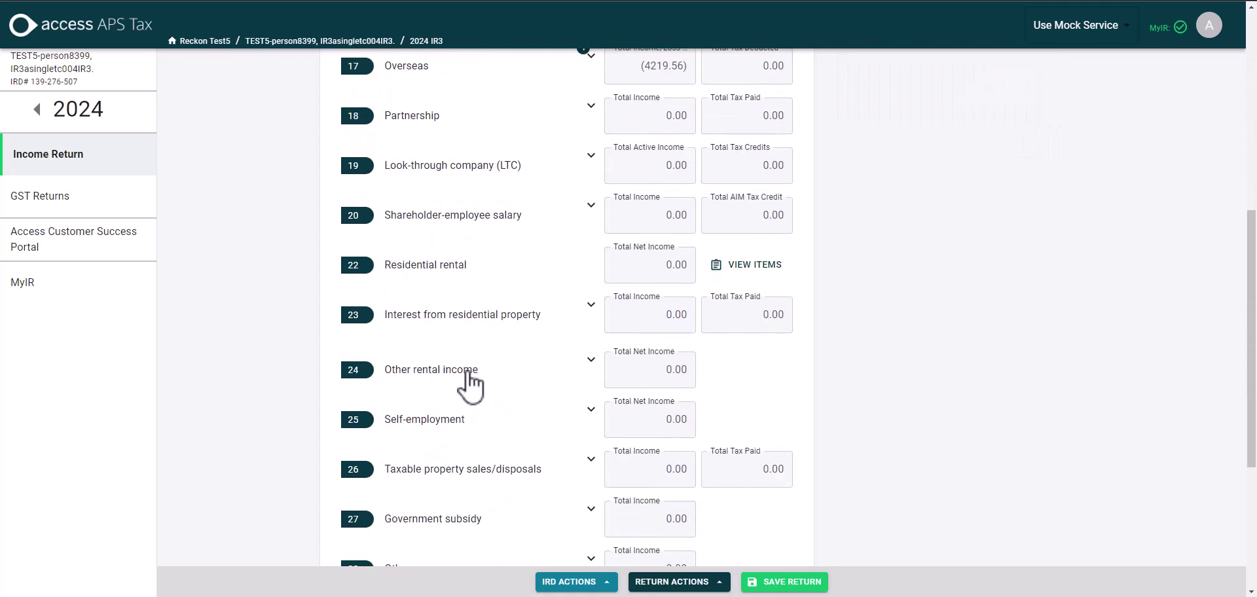
pyautogui.scroll(7, 516, 293)
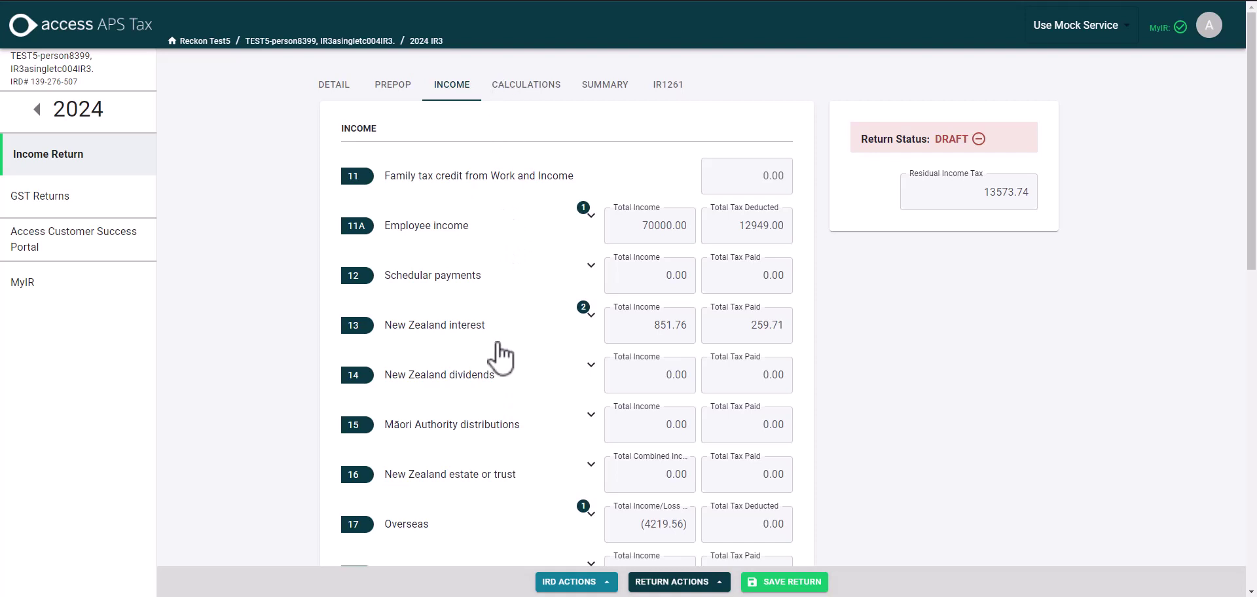
pyautogui.click(790, 582)
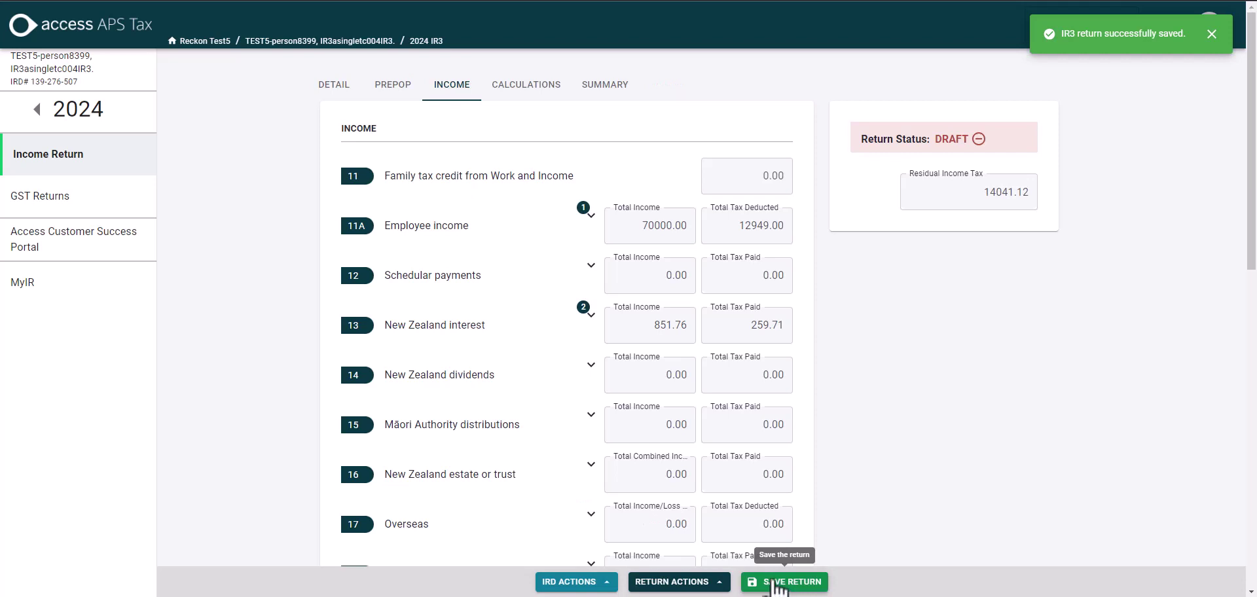
# - Move between the return's tabs, ending on Calculations with independent earner tax credit answered No
pyautogui.click(531, 88)
pyautogui.click(402, 87)
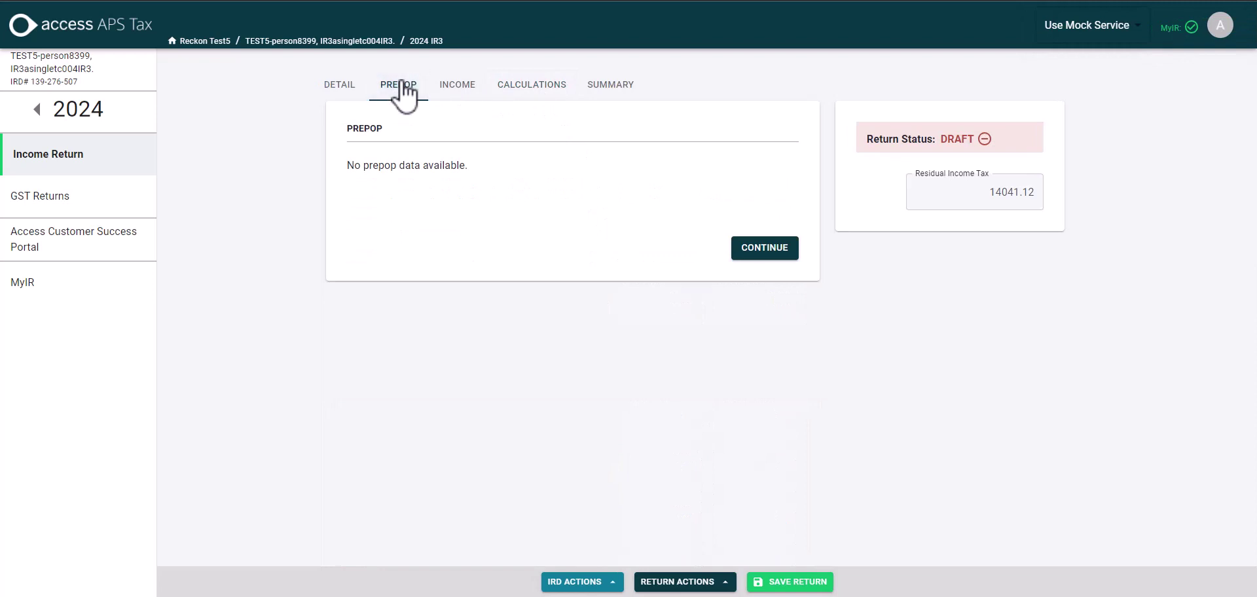
pyautogui.click(458, 92)
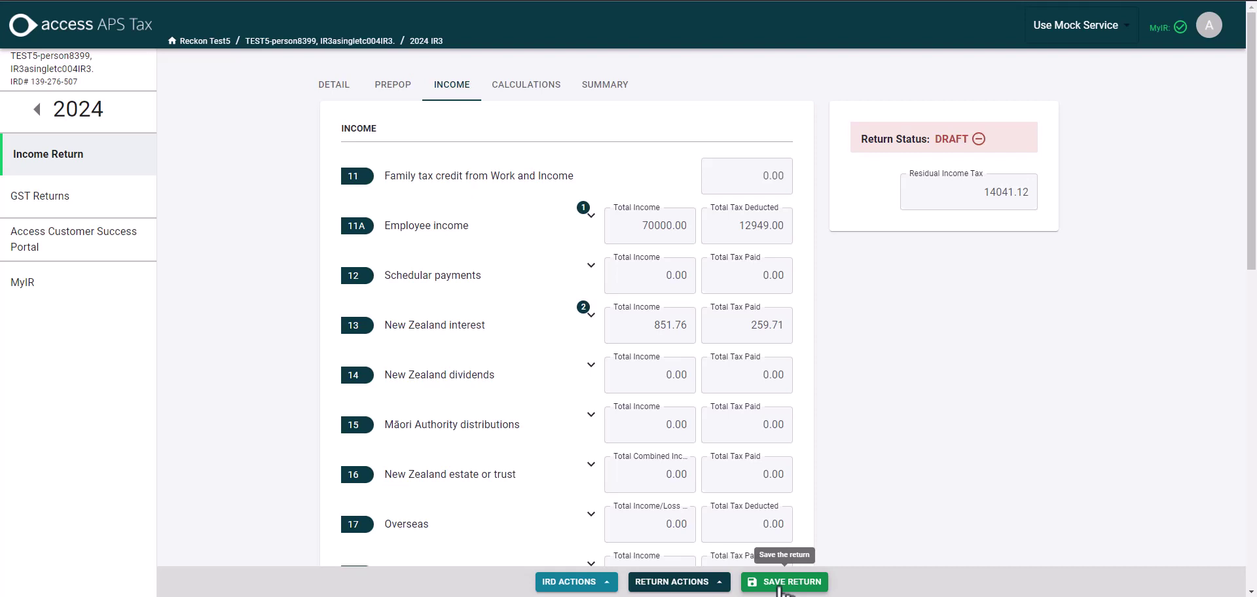
pyautogui.click(521, 92)
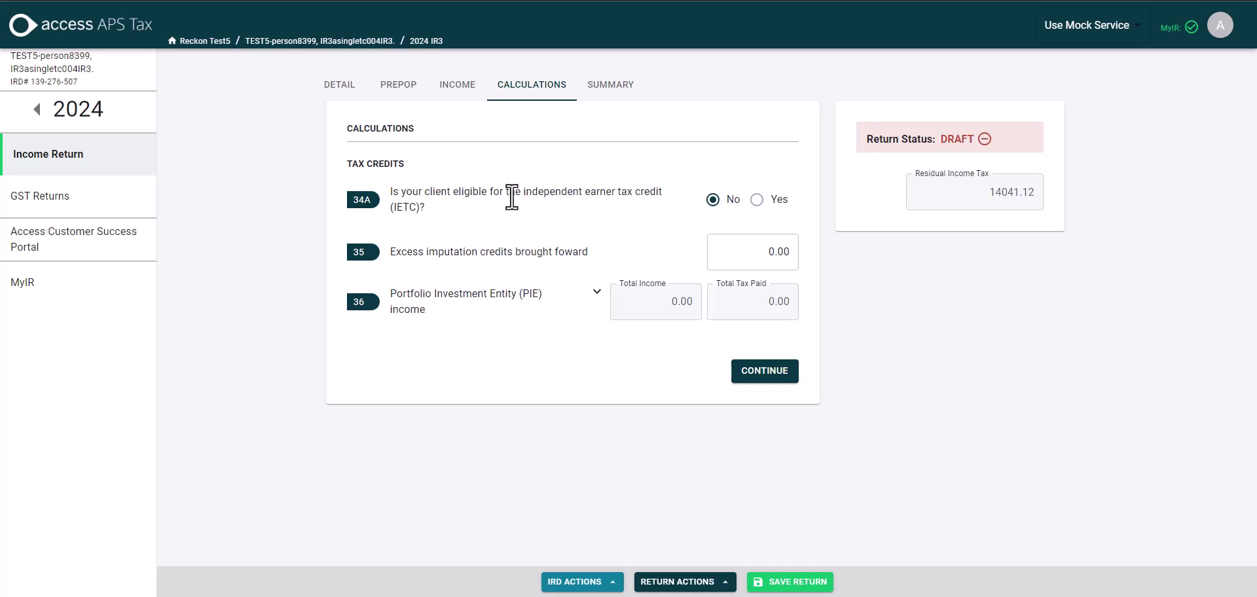
# - Add a new 36 PIE income item with a 28.0 calculation rate
pyautogui.click(597, 293)
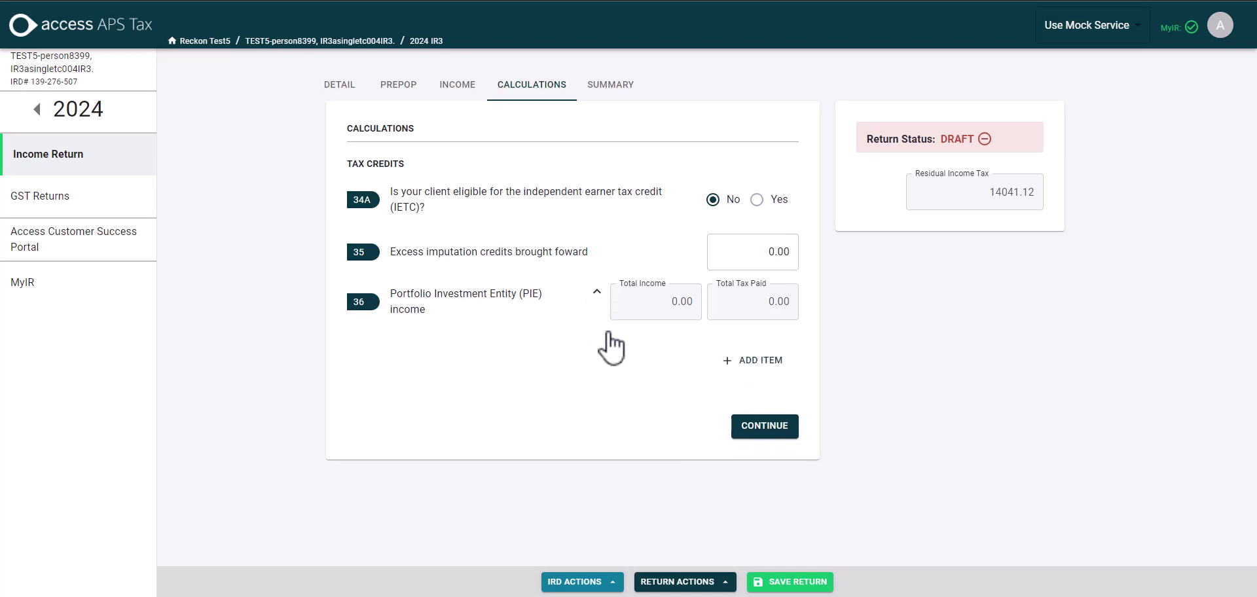
pyautogui.click(752, 361)
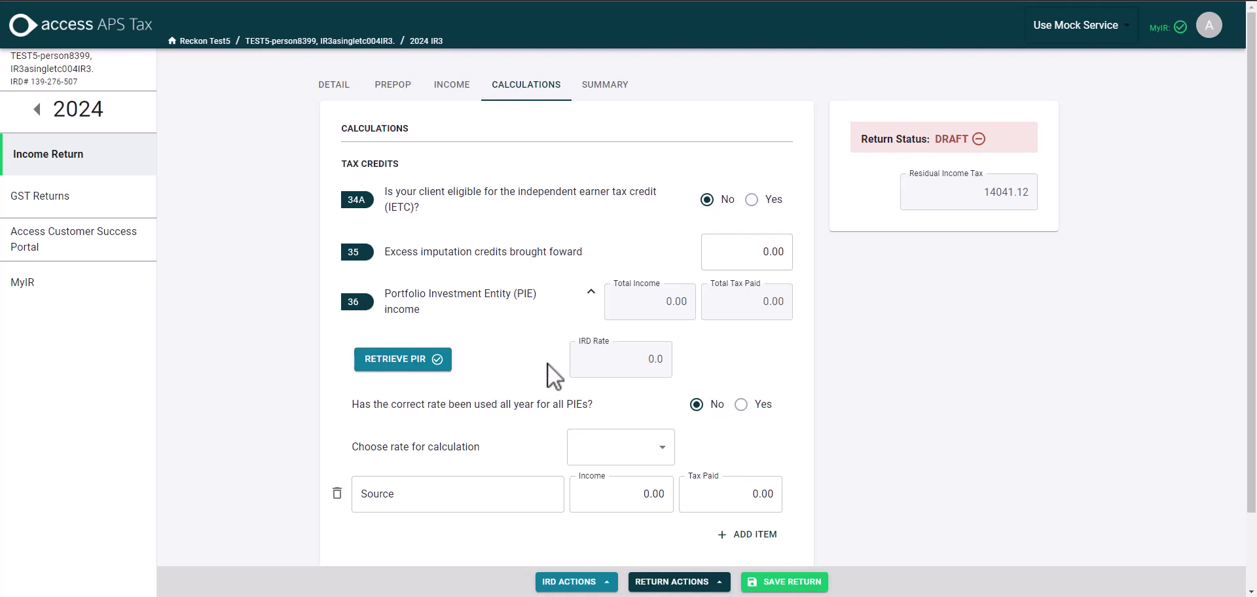
pyautogui.click(662, 451)
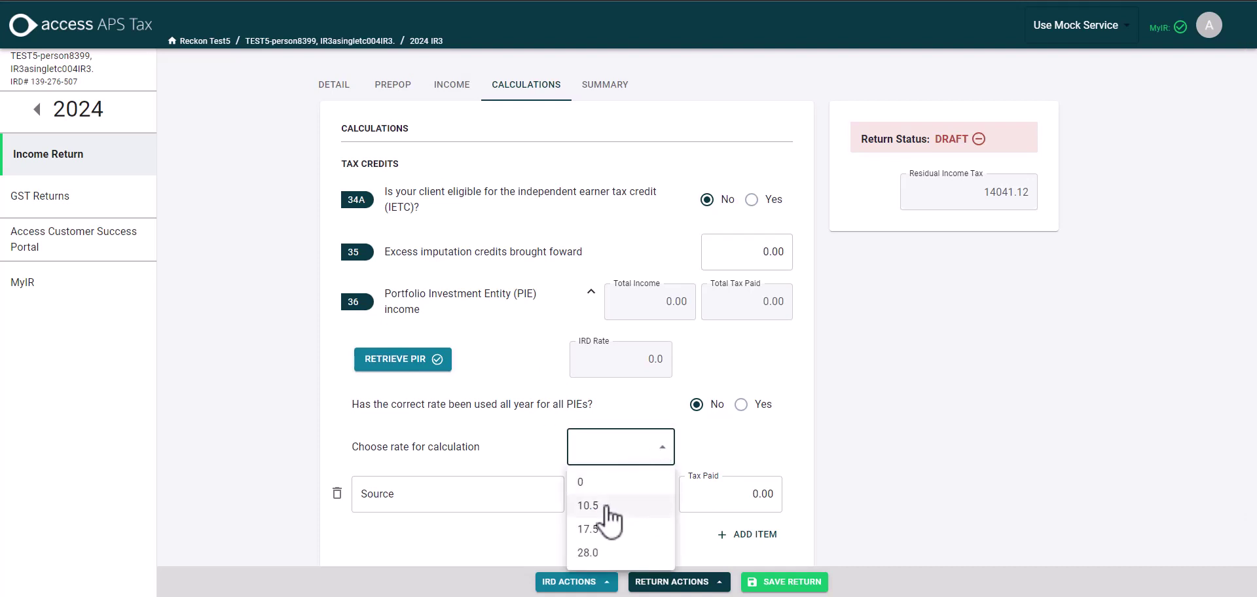
pyautogui.click(509, 449)
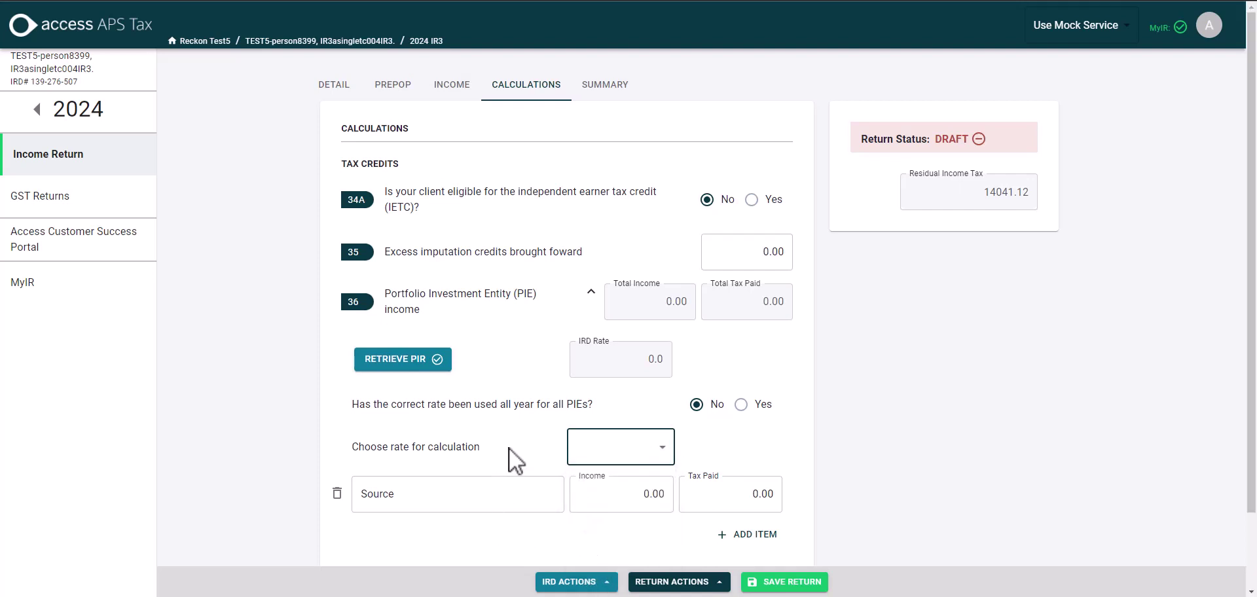
pyautogui.click(635, 453)
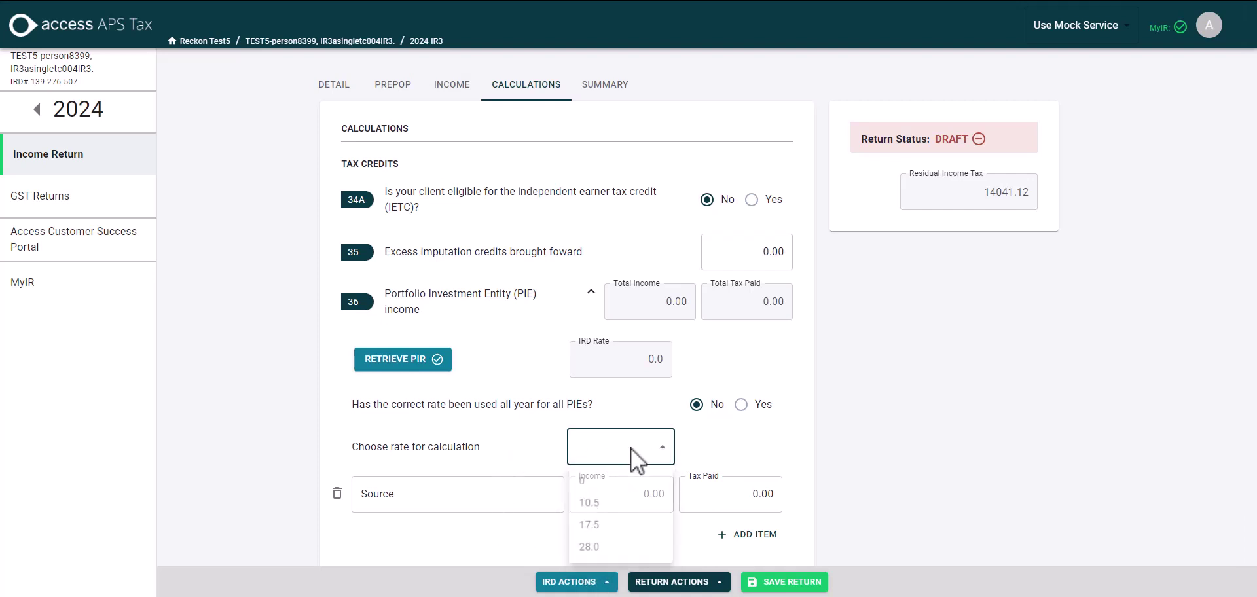
pyautogui.click(599, 552)
# - Enter the PIE item's source 'PIE', income 2046.49 and tax paid 573.02
pyautogui.click(428, 493)
pyautogui.write('PIE')
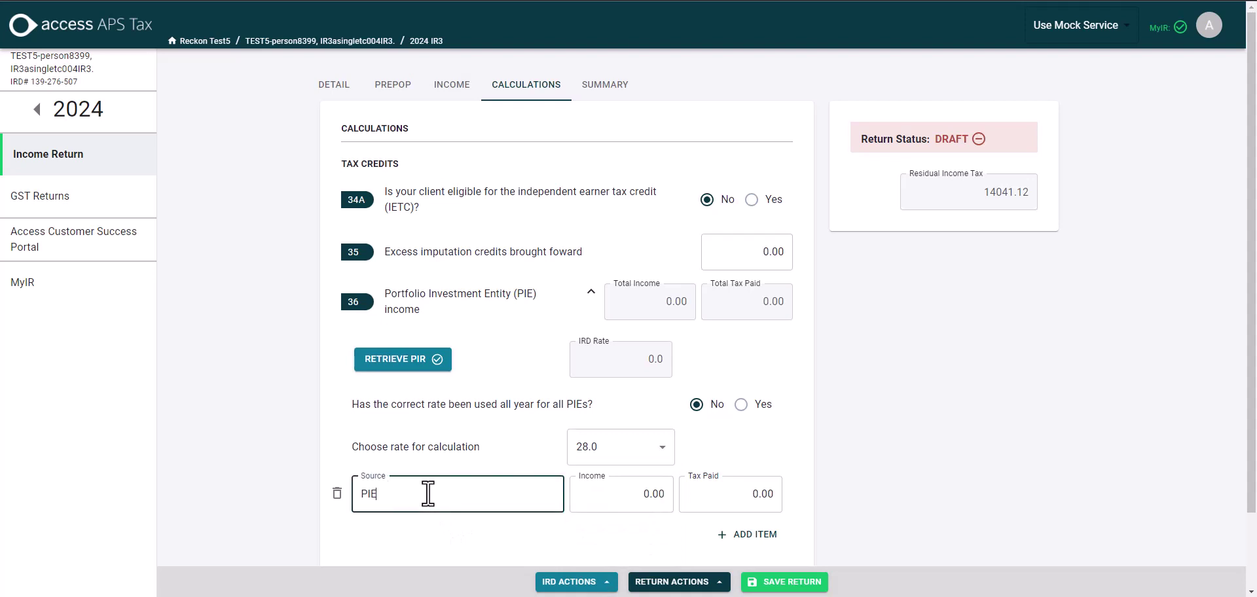
pyautogui.press('Tab')
pyautogui.write('2046.49')
pyautogui.press('Tab')
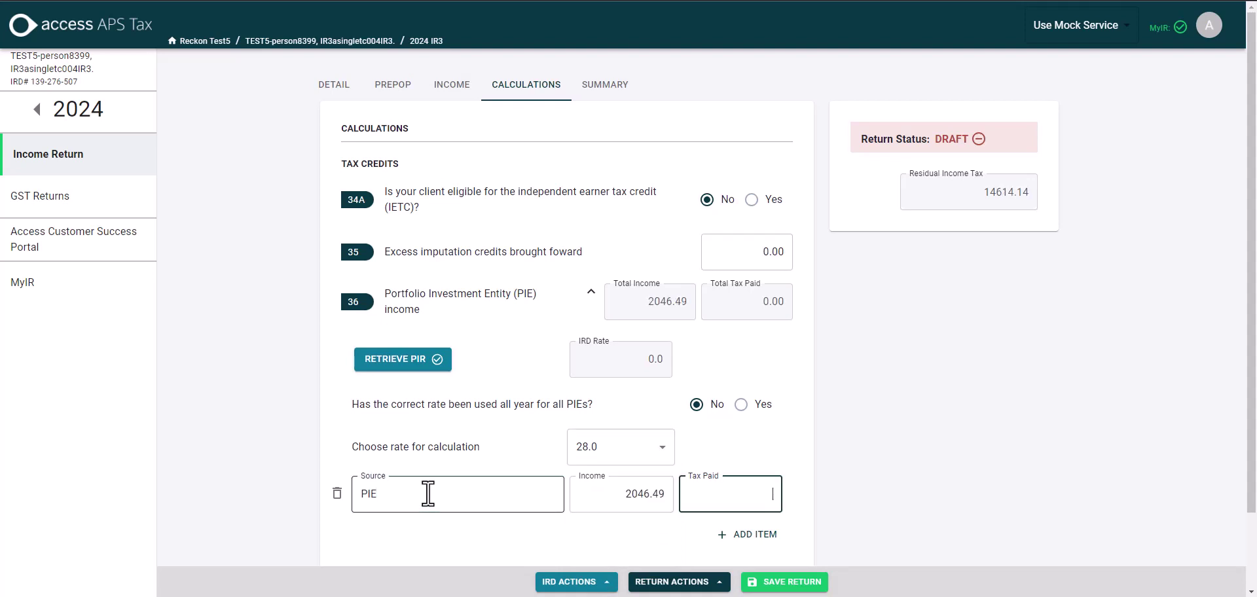
pyautogui.write('573.02')
pyautogui.click(780, 436)
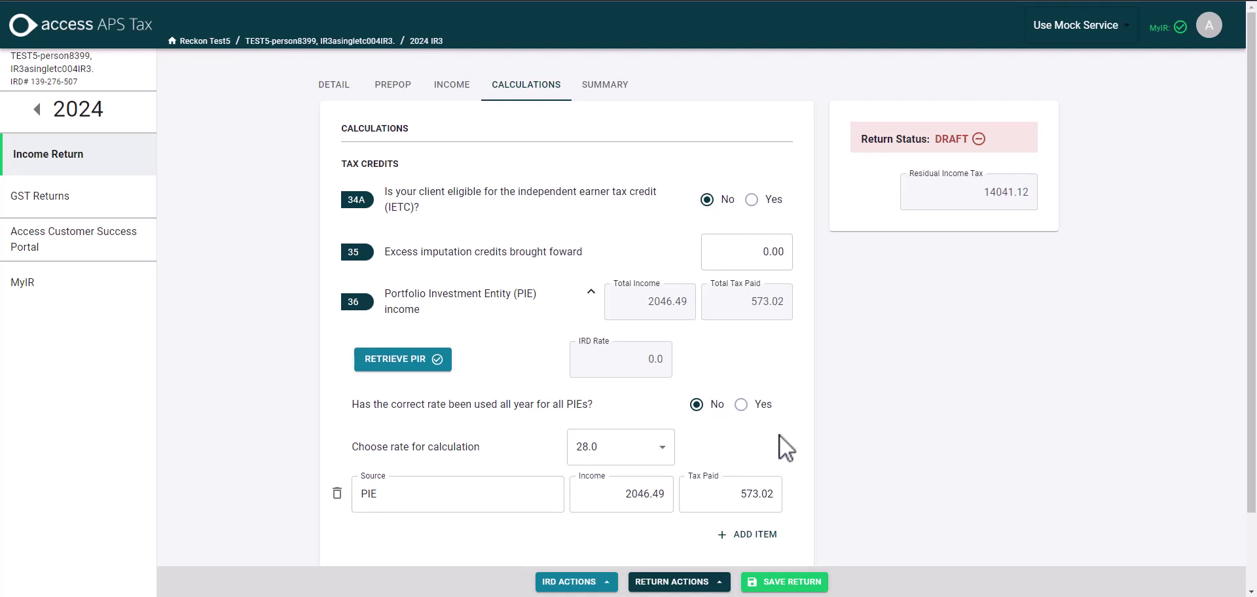
# - Save the return and continue to the Summary showing total taxable income 70851.76
pyautogui.scroll(-1, 780, 436)
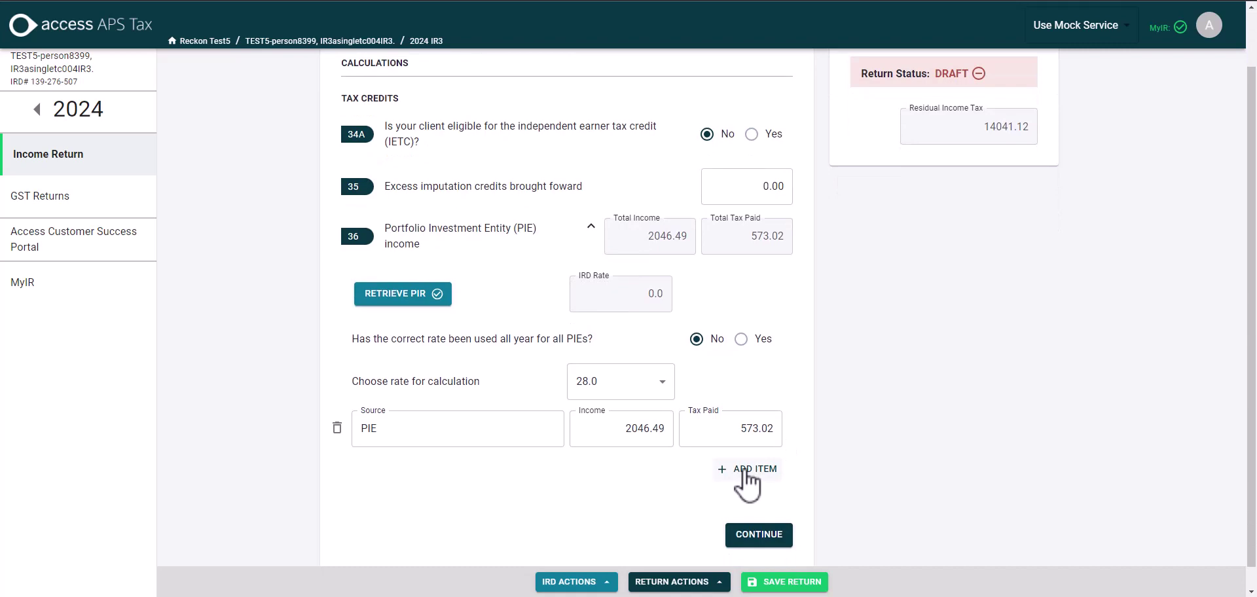
pyautogui.click(591, 227)
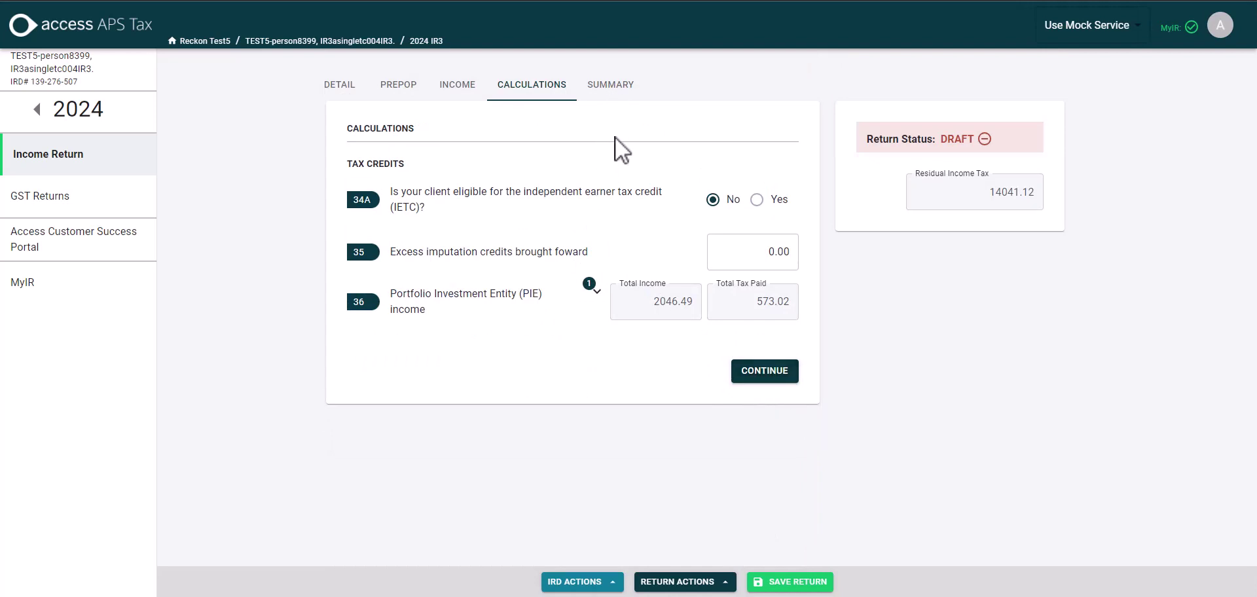
pyautogui.click(780, 582)
pyautogui.click(782, 377)
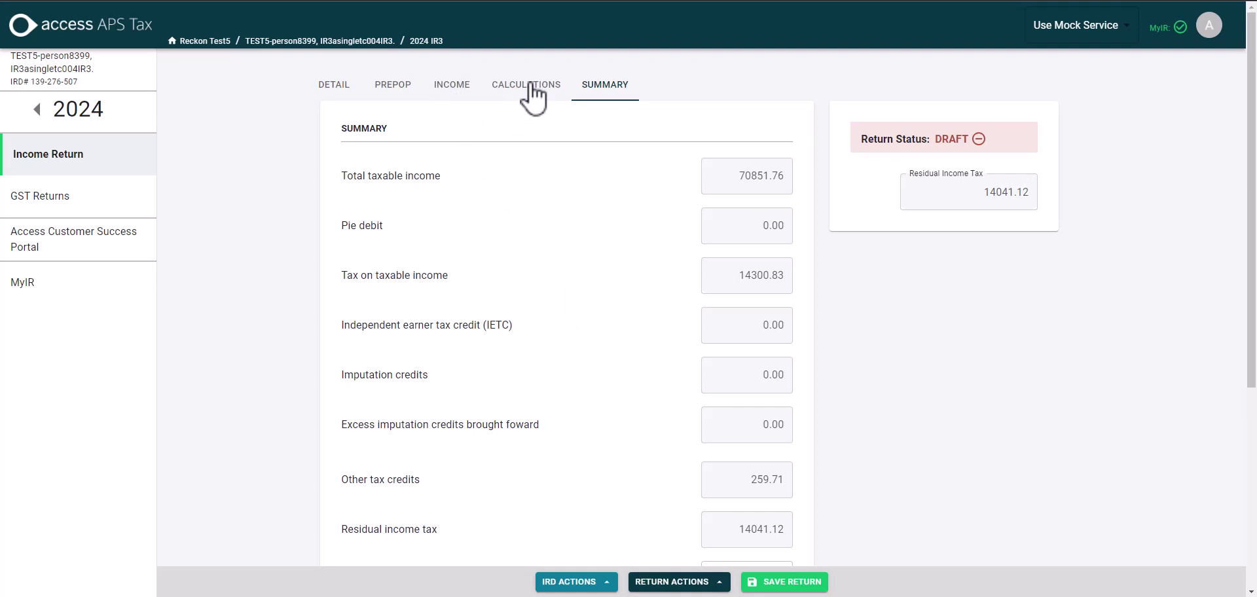
# - Try the Estimation provisional tax option, then revert to Standard with 14743.00 payable
pyautogui.scroll(-3, 591, 171)
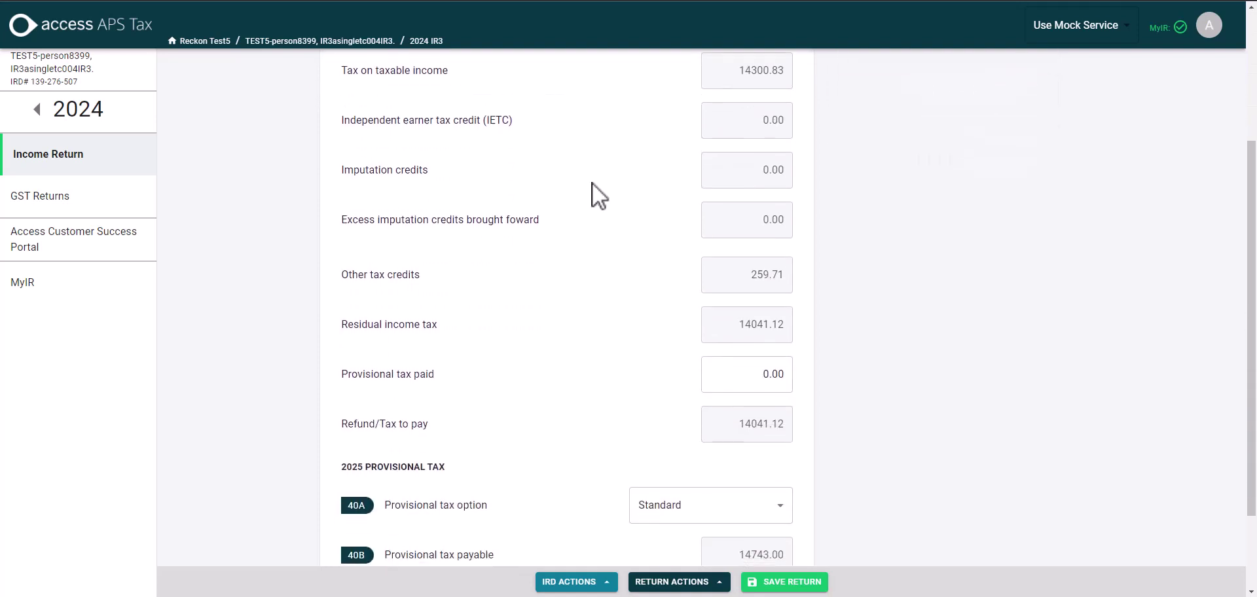
pyautogui.scroll(-2, 592, 183)
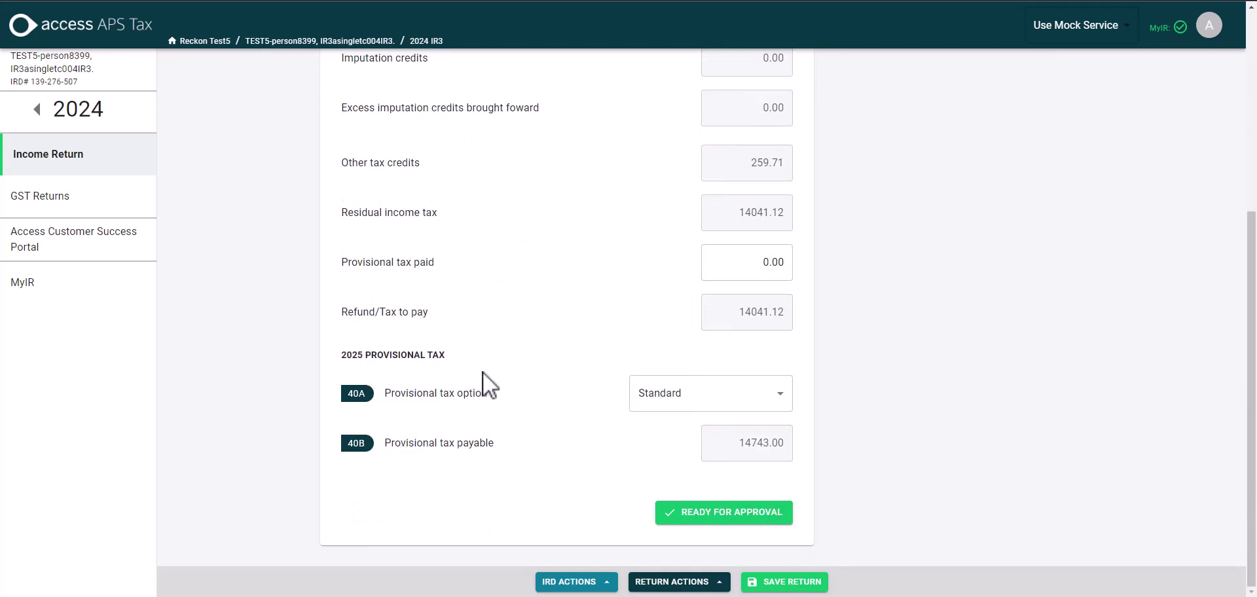
pyautogui.click(734, 400)
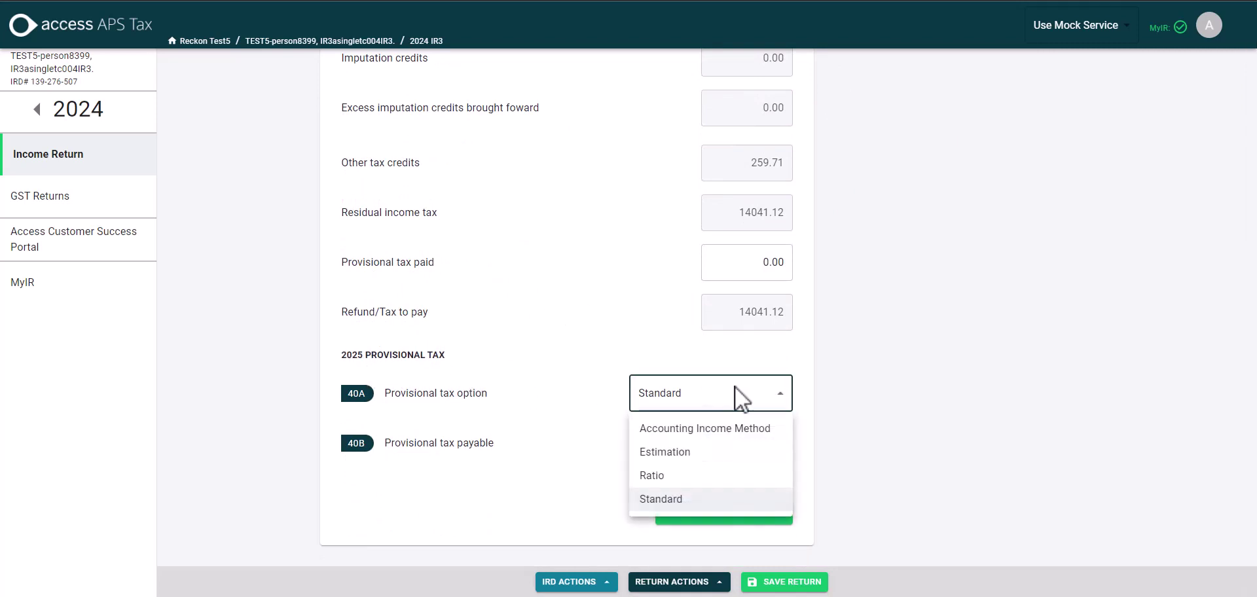
pyautogui.click(682, 453)
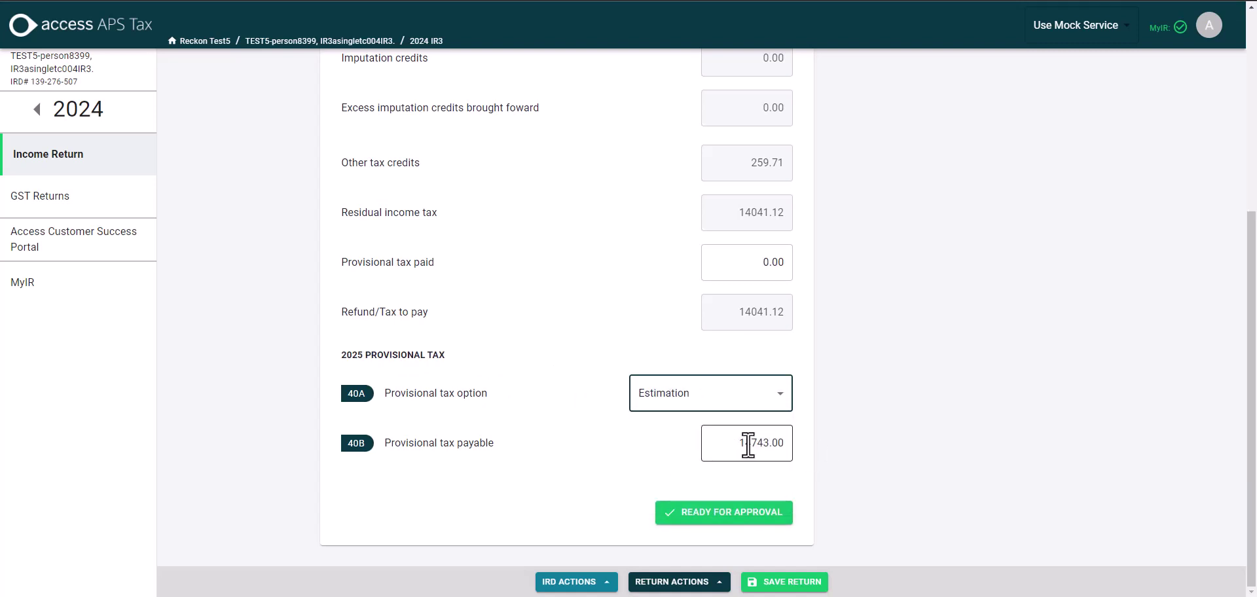
pyautogui.moveTo(735, 443); pyautogui.dragTo(788, 439)
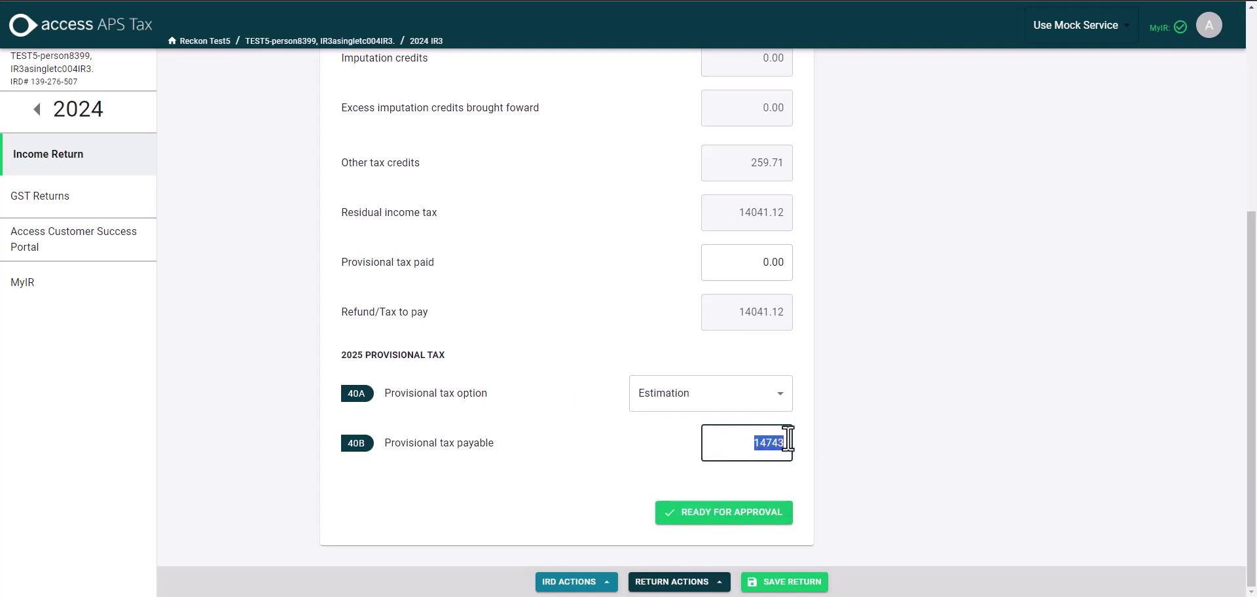
pyautogui.click(771, 389)
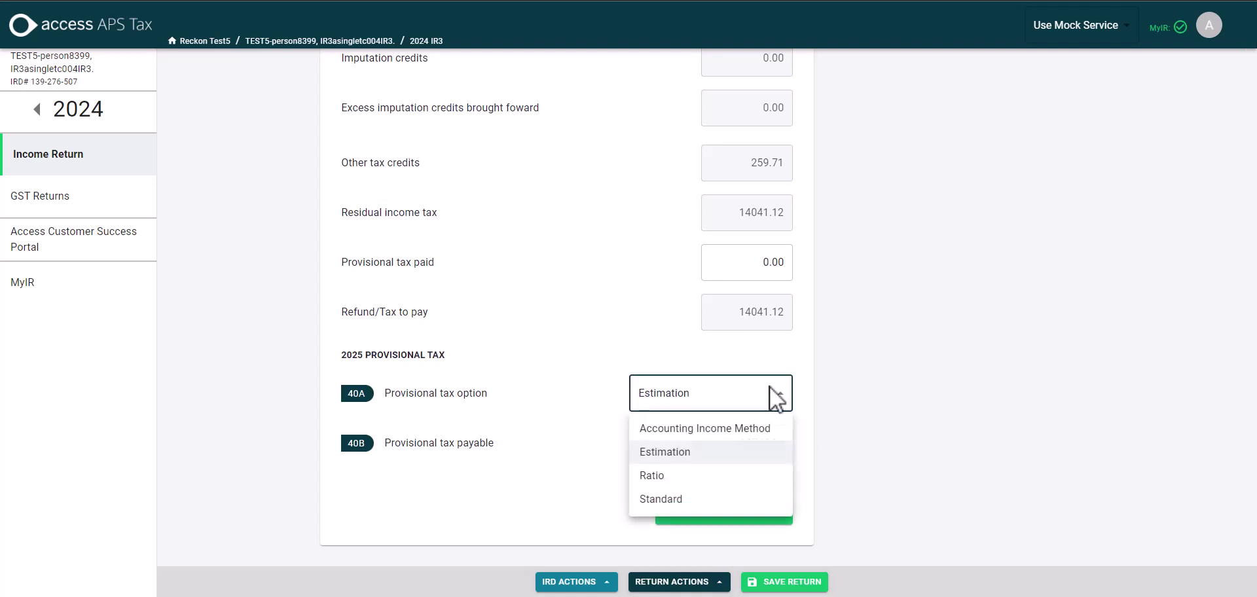
pyautogui.click(662, 499)
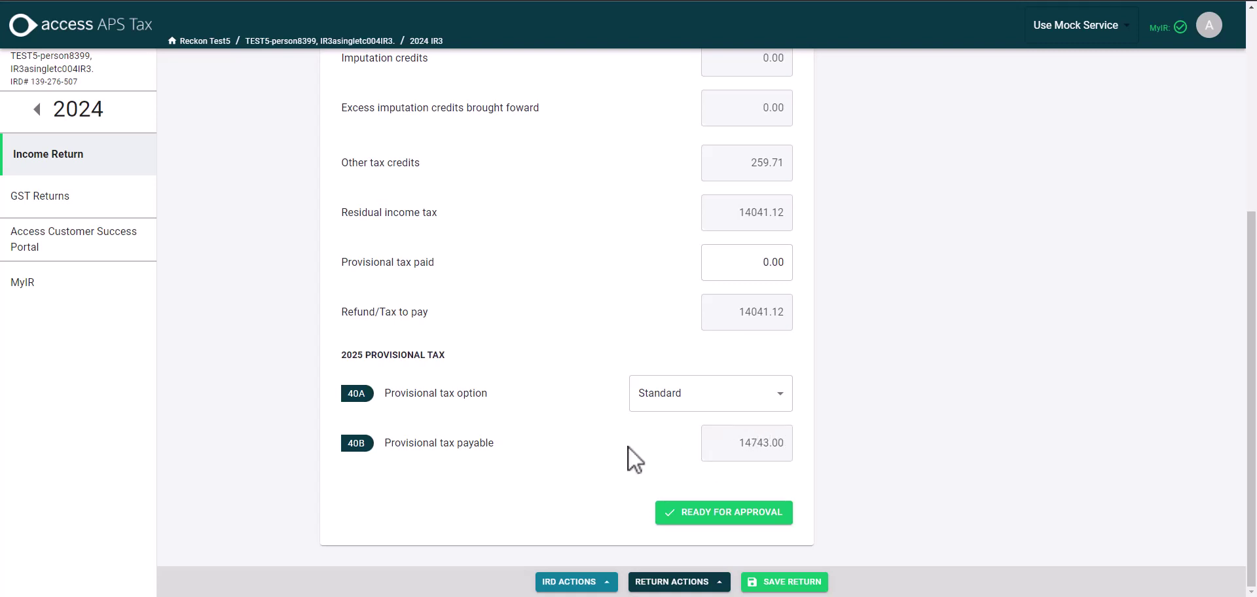
pyautogui.scroll(5, 629, 447)
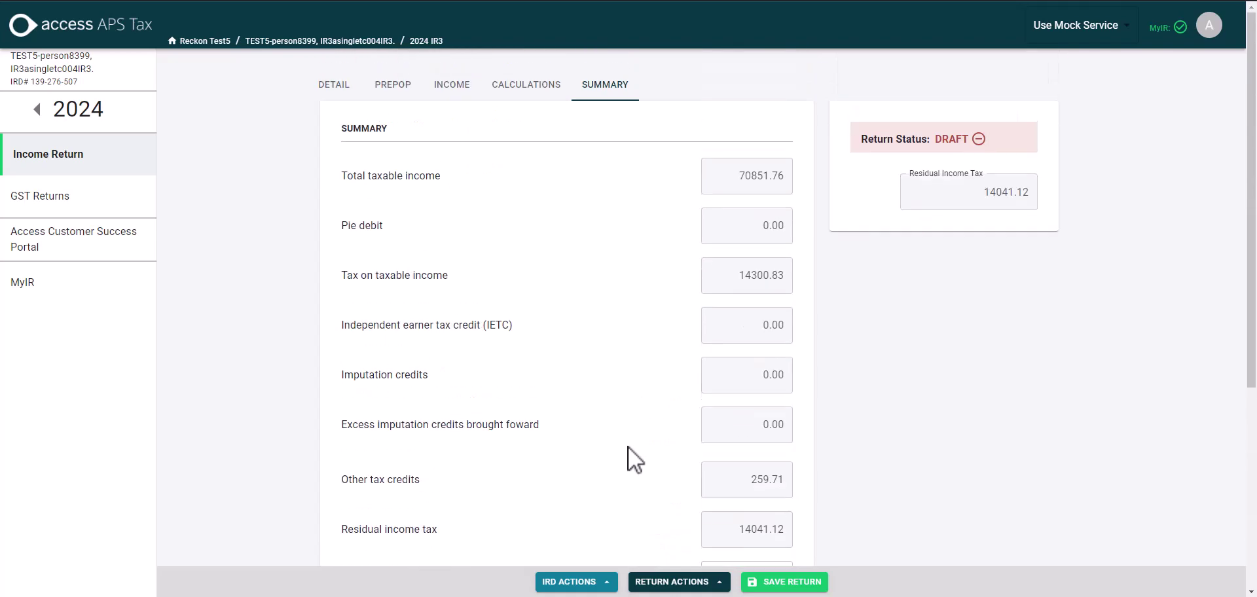
pyautogui.scroll(-5, 627, 446)
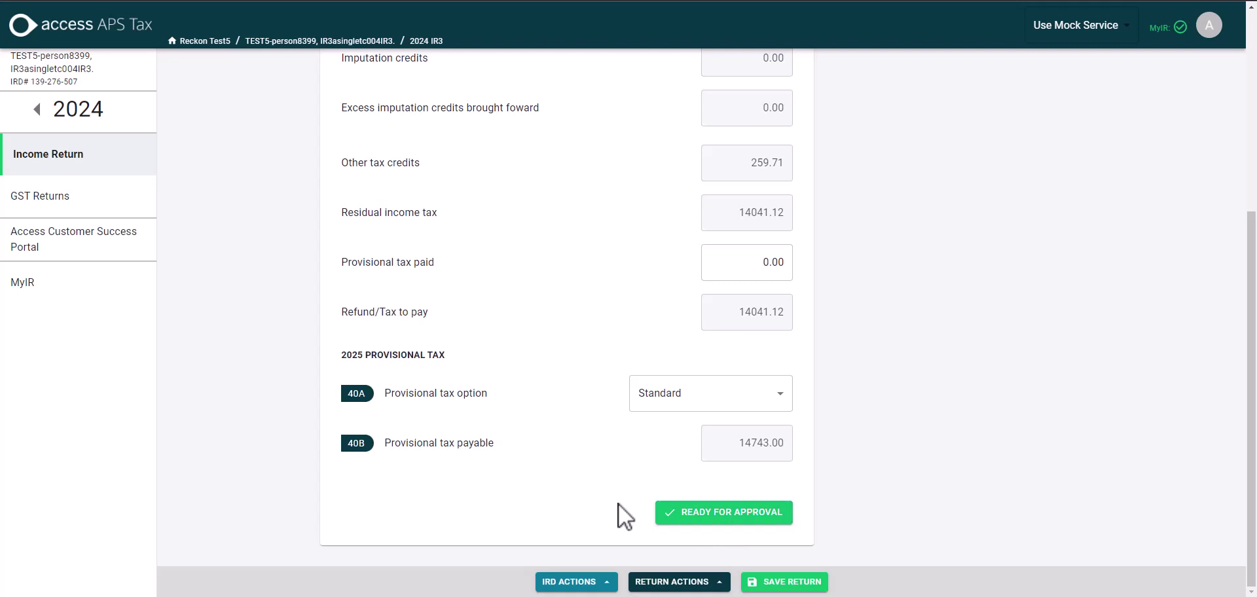
# - Add an IR10 attachment to the 2024 IR3 return from the Return Actions menu
pyautogui.click(722, 585)
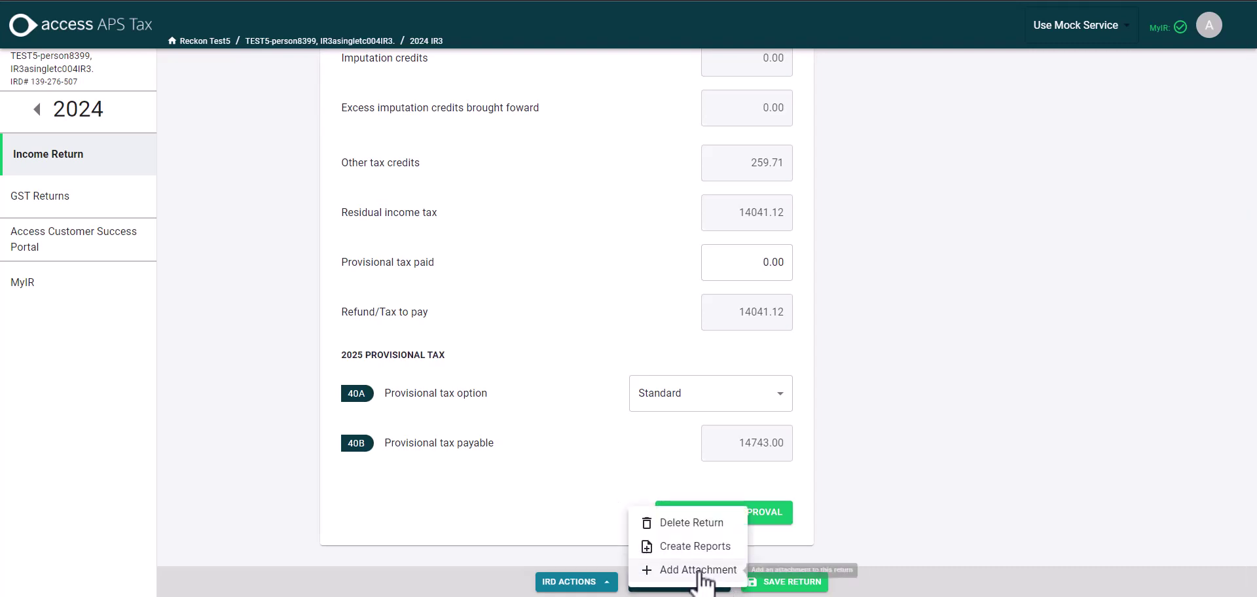
pyautogui.click(707, 571)
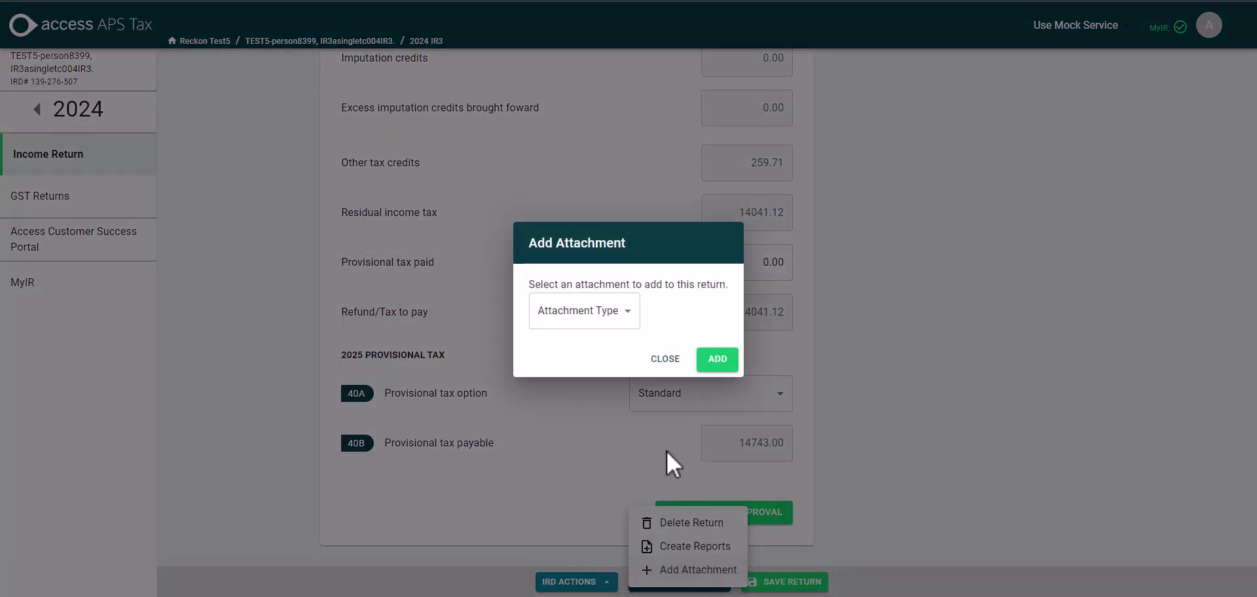
pyautogui.click(624, 309)
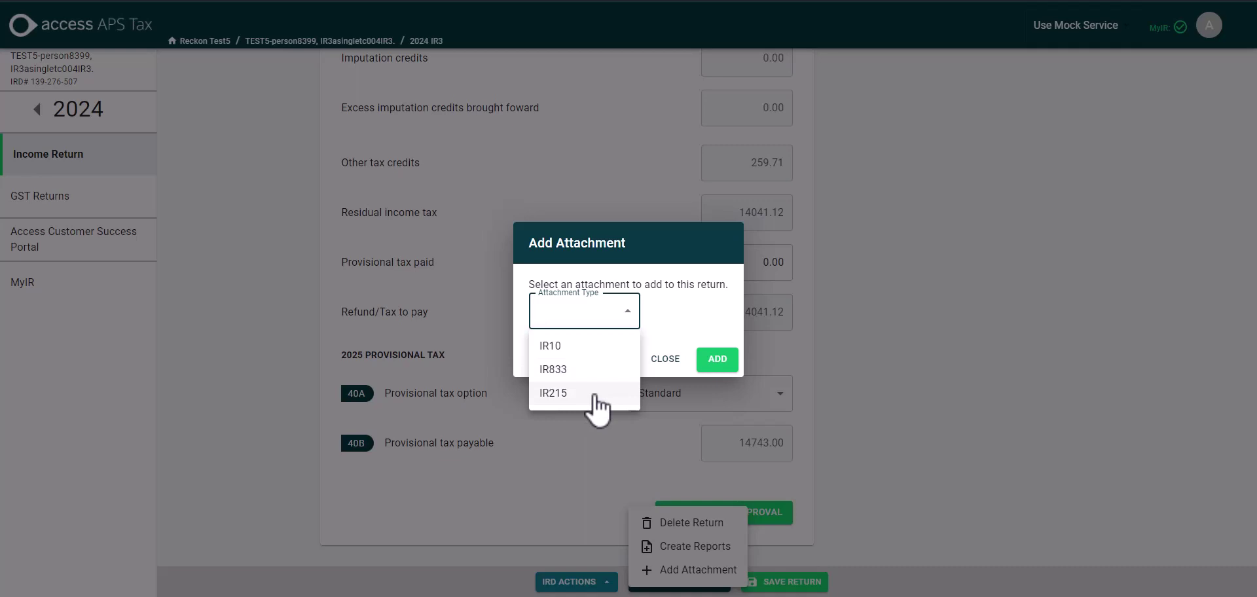
pyautogui.click(559, 347)
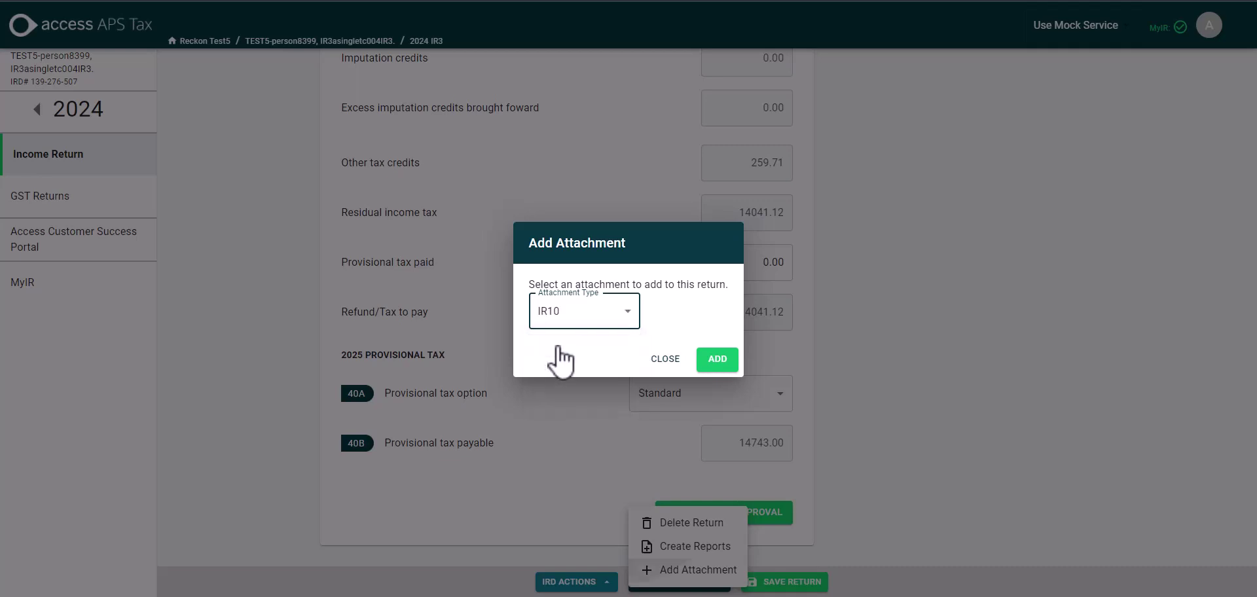
pyautogui.click(720, 362)
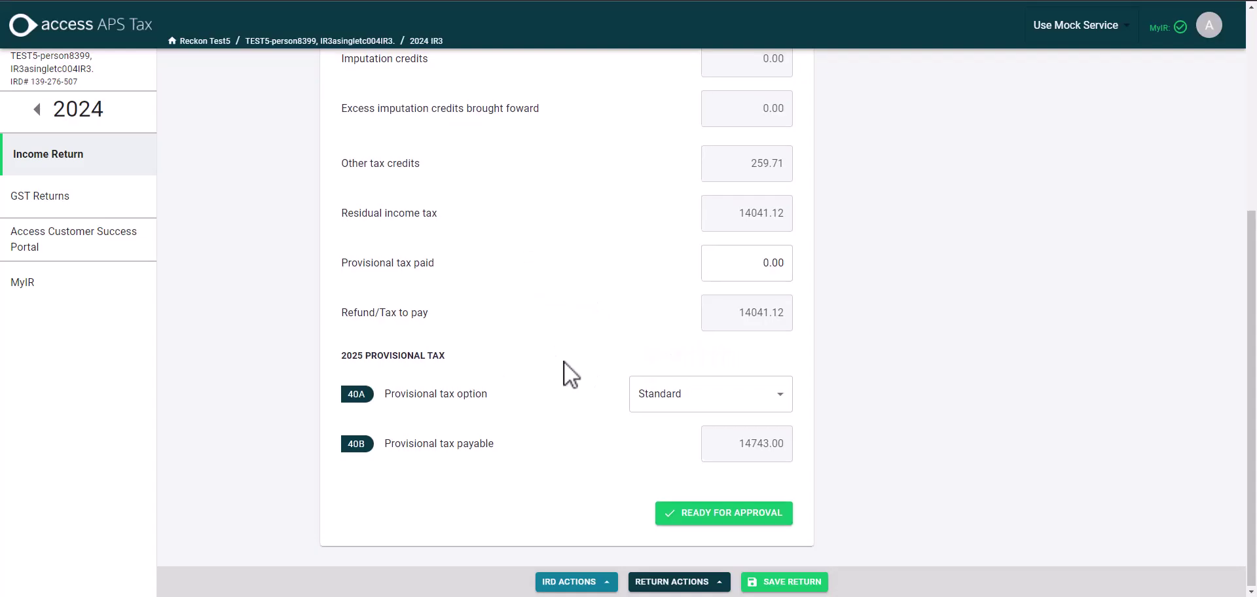
# - Review the IR10 form: multiple activity indicator No, and all profit, expense and balance figures 0.00
pyautogui.scroll(5, 564, 363)
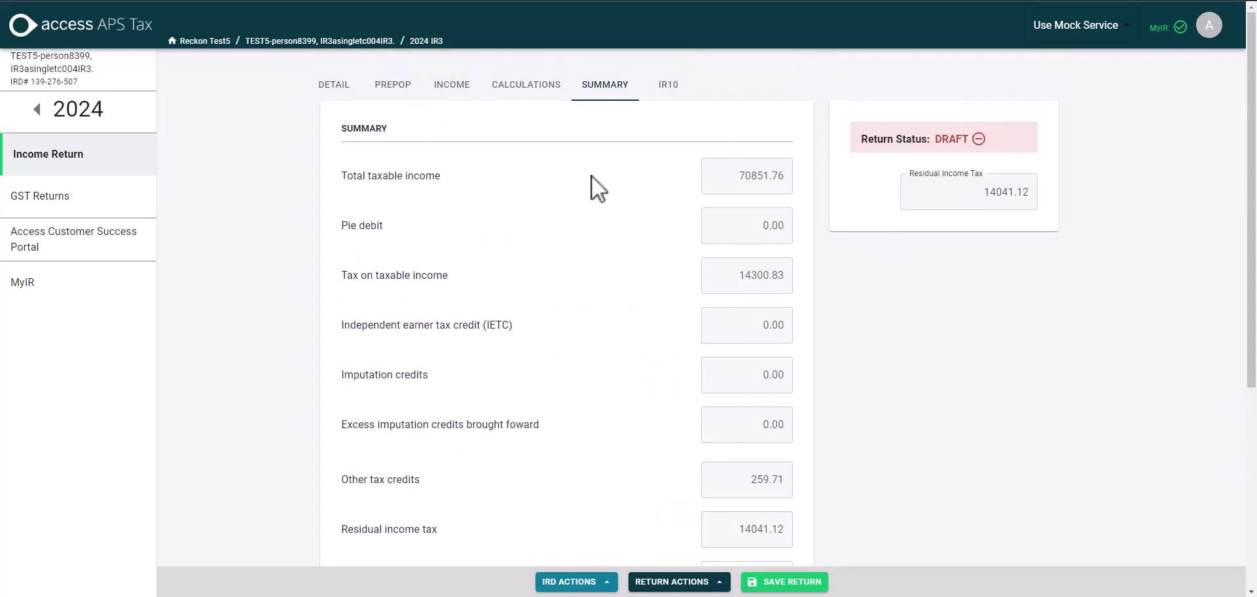
pyautogui.click(672, 96)
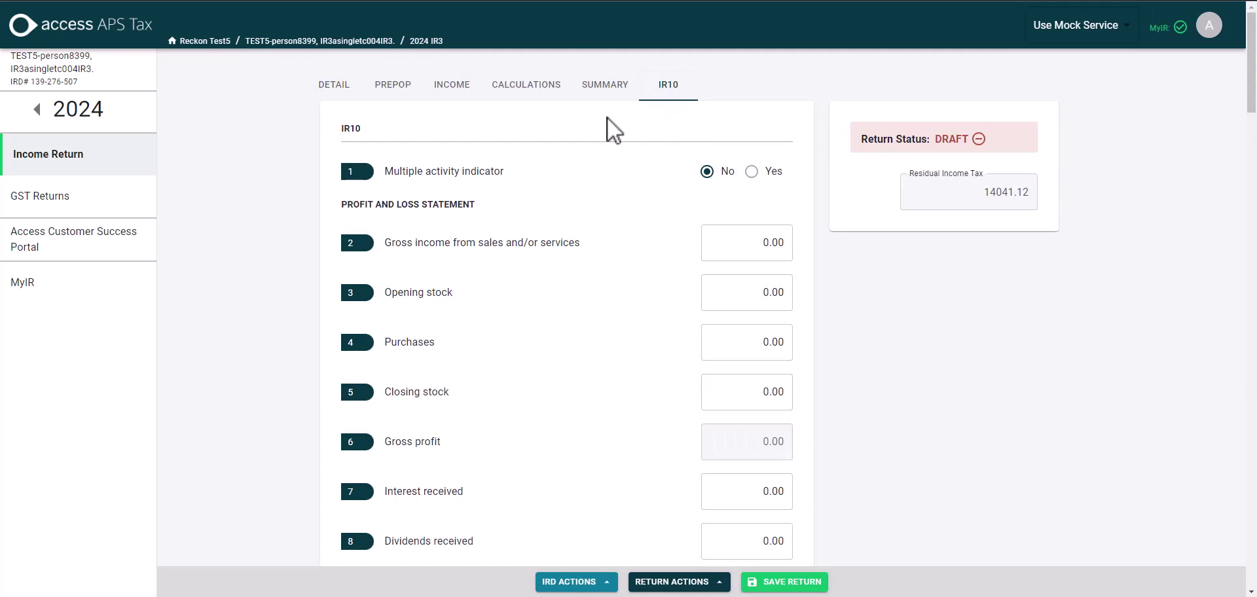
pyautogui.scroll(-7, 630, 193)
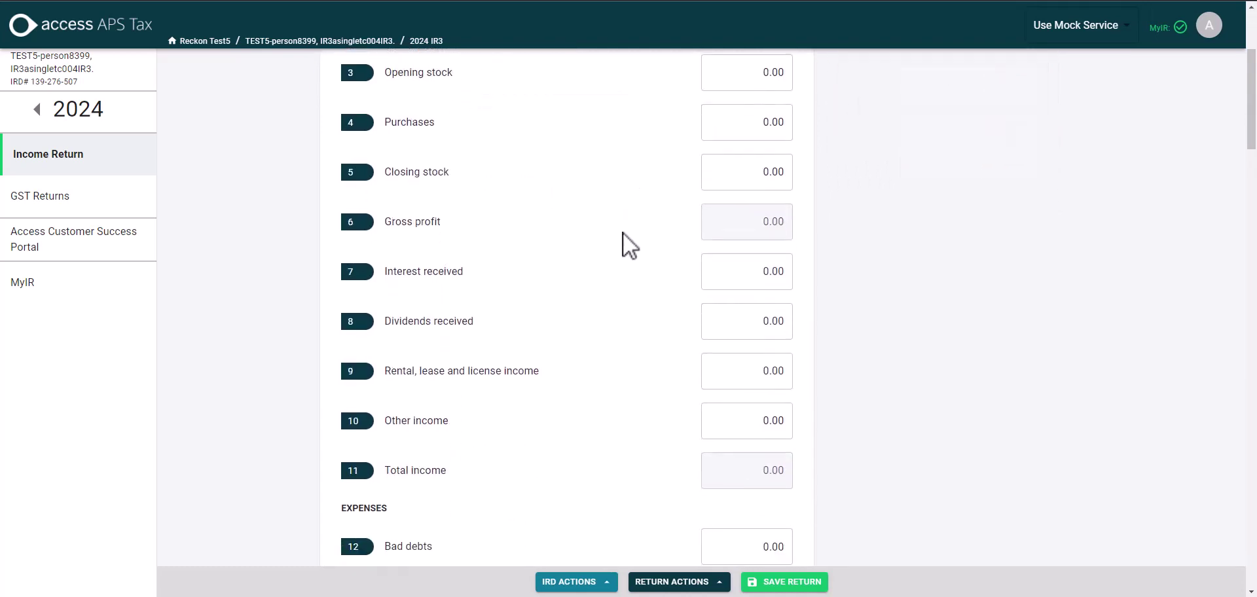
pyautogui.scroll(-11, 621, 237)
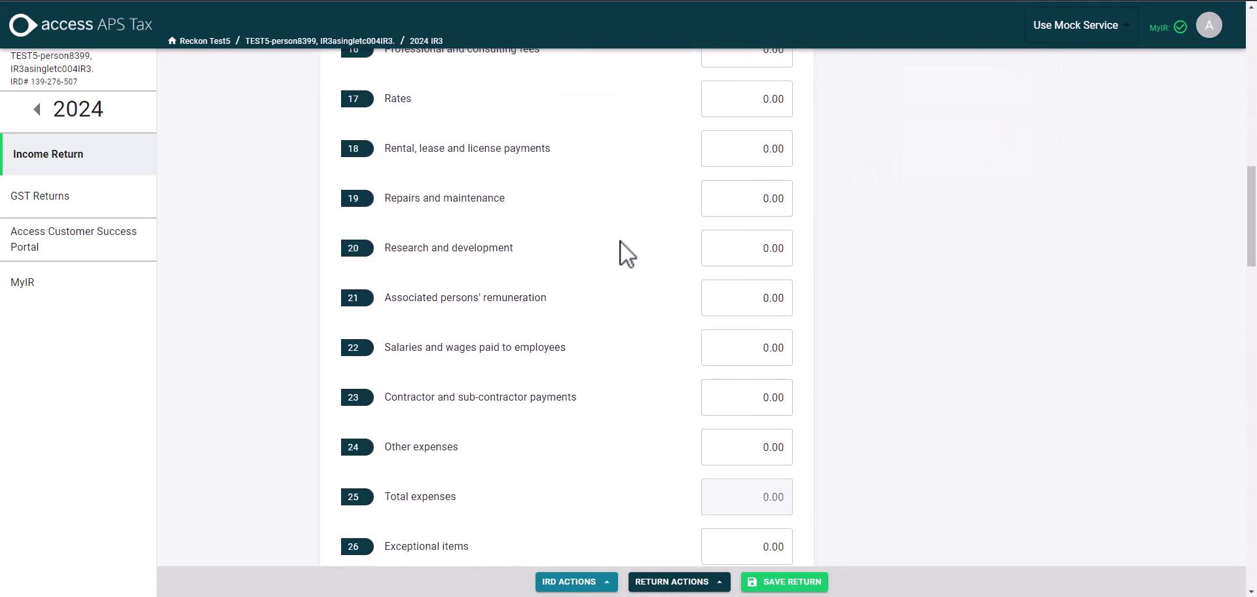
pyautogui.scroll(-3, 620, 244)
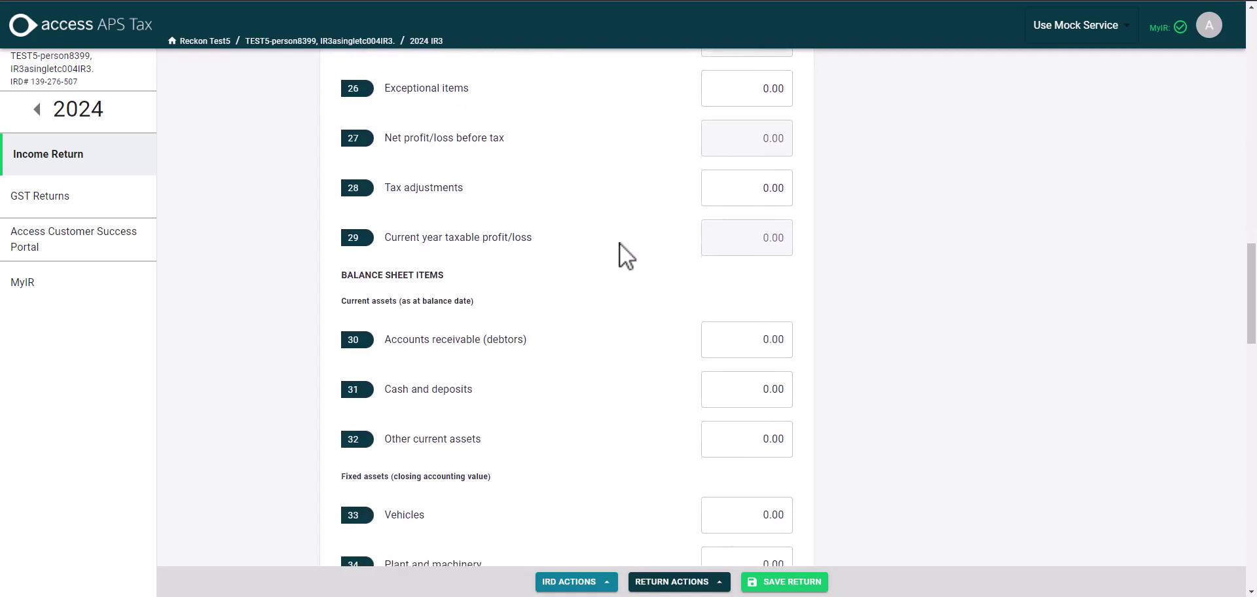
pyautogui.press('Home')
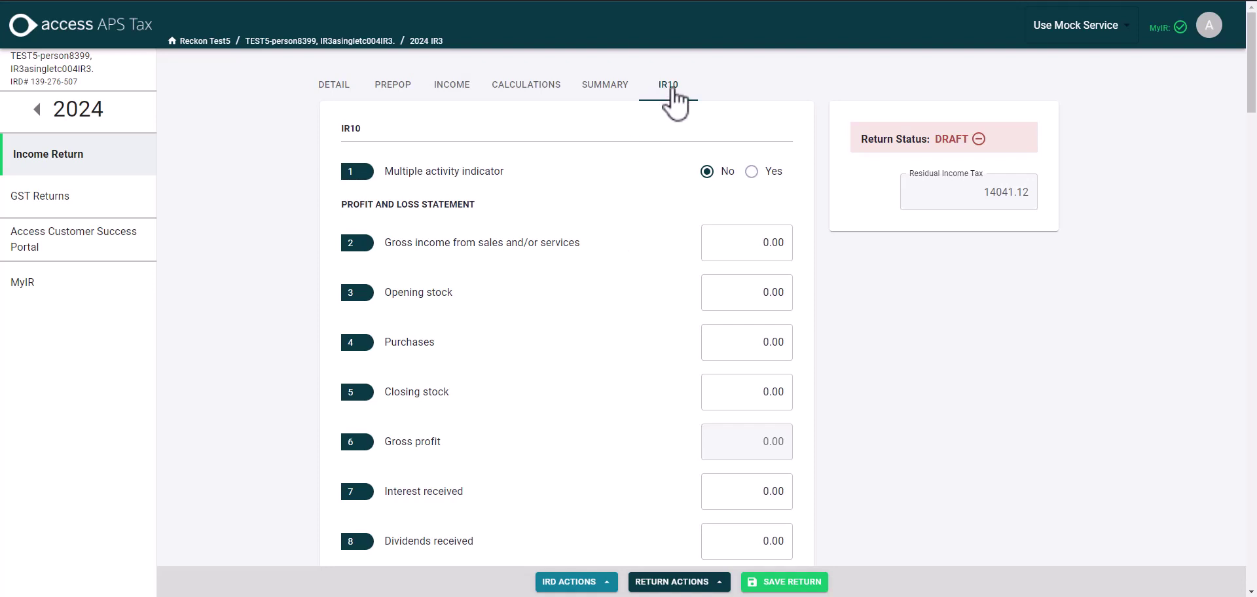
pyautogui.moveTo(1250, 79); pyautogui.dragTo(1247, 543)
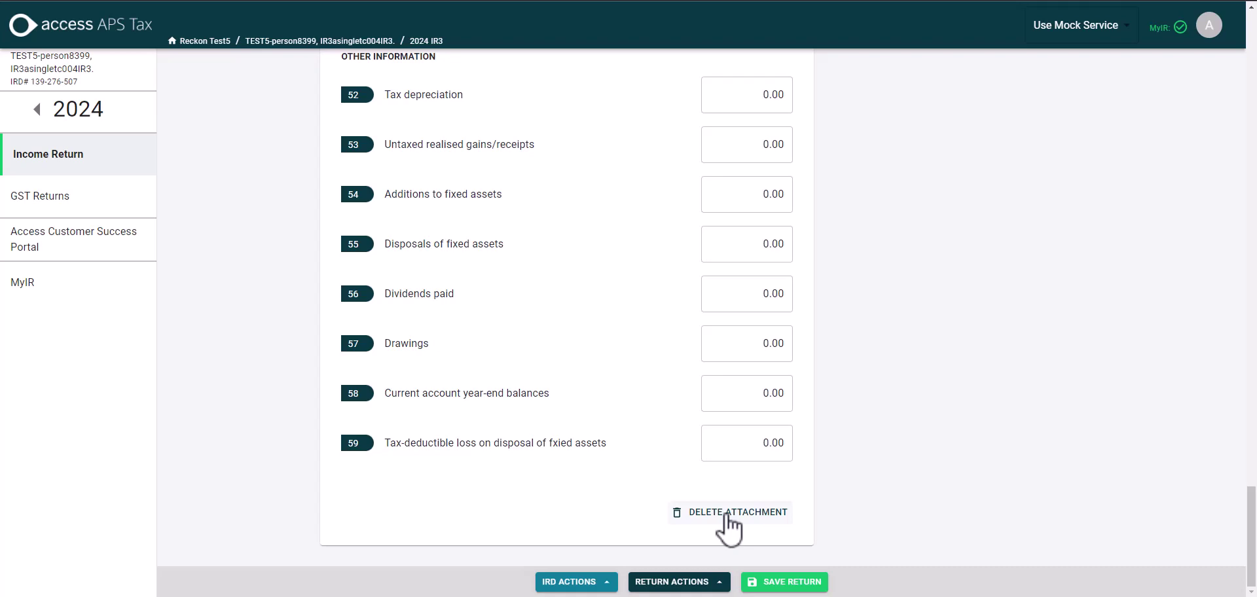
pyautogui.moveTo(1250, 524); pyautogui.dragTo(1253, 98)
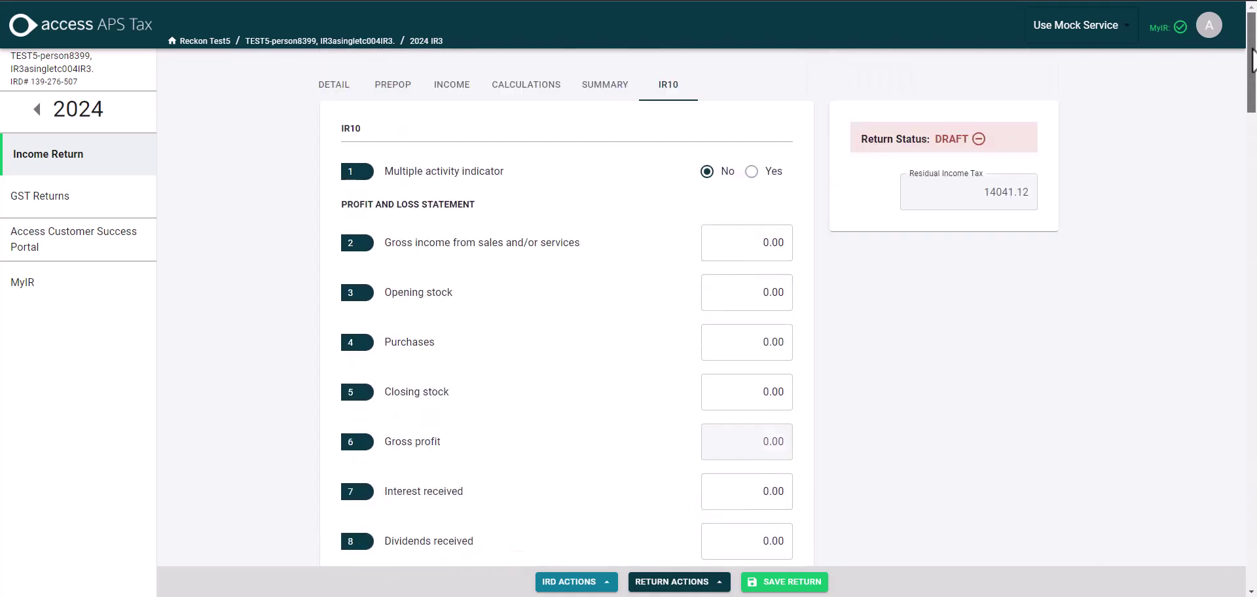
# - From the Summary, set the 2024 IR3 return to Ready for Approval, locking its figures
pyautogui.click(604, 92)
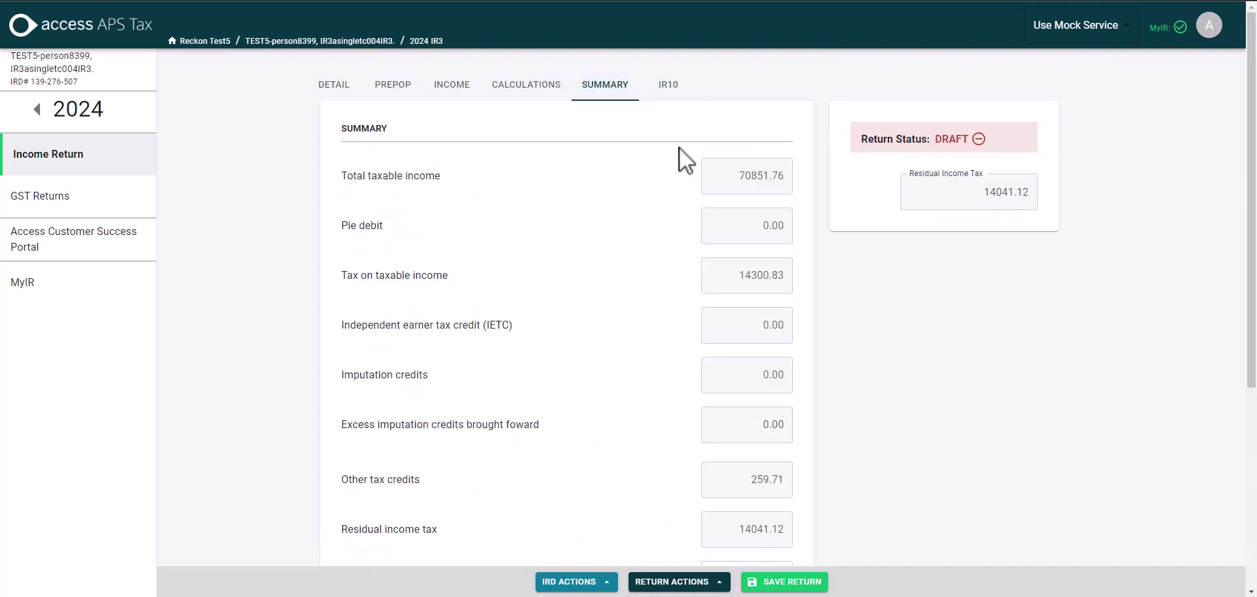
pyautogui.moveTo(1251, 190); pyautogui.dragTo(1251, 393)
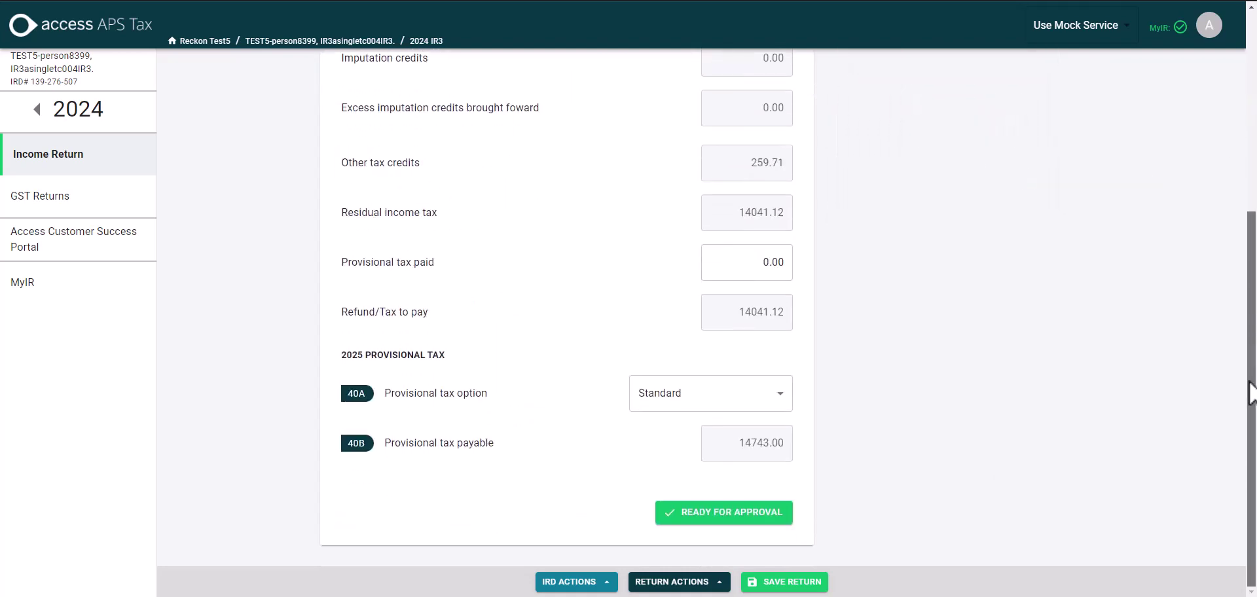
pyautogui.click(711, 519)
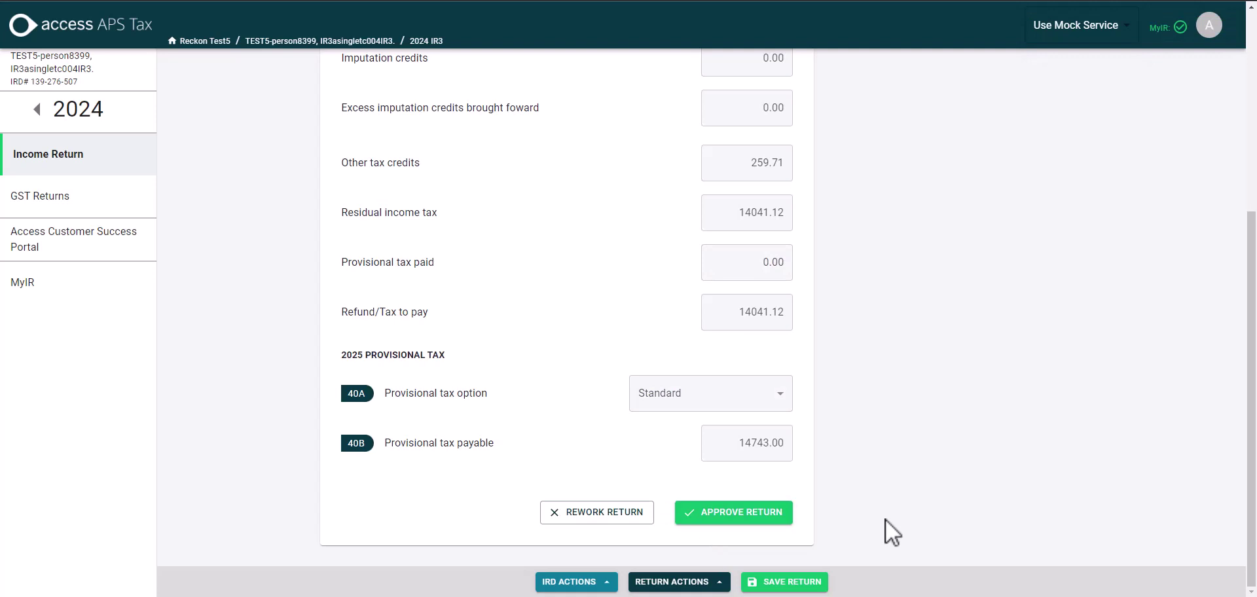